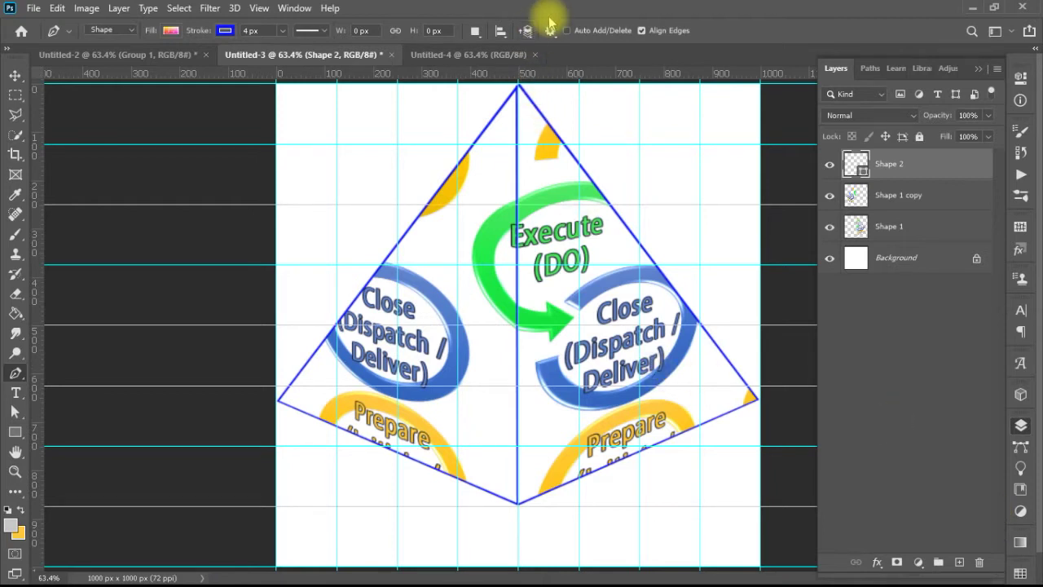
In the Untitled-2 document, start a Perspective Warp on Group 1 with one plane covering the signboard's left half down to the post's base.
left_click(148, 55)
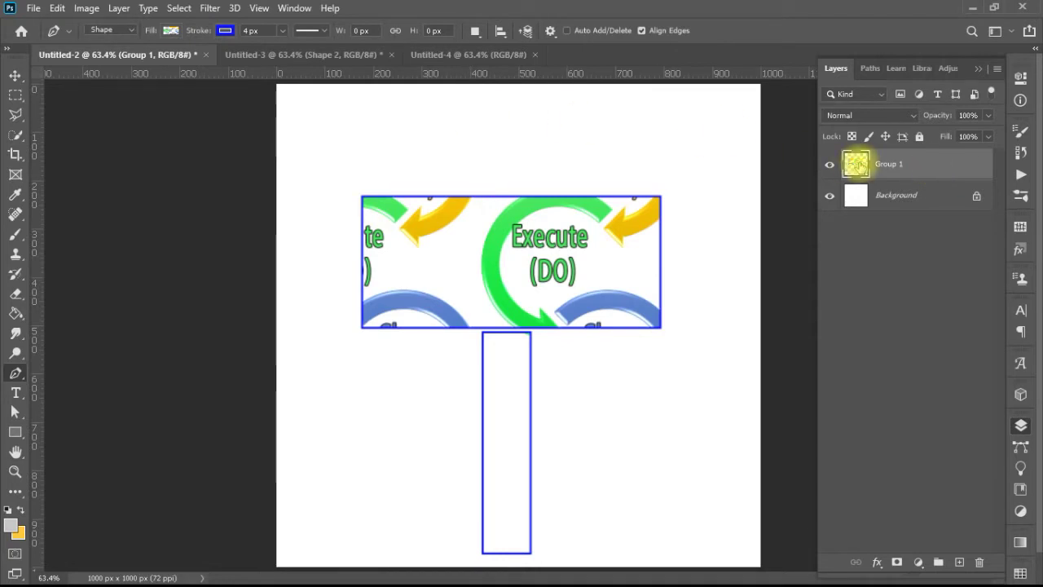
key("v")
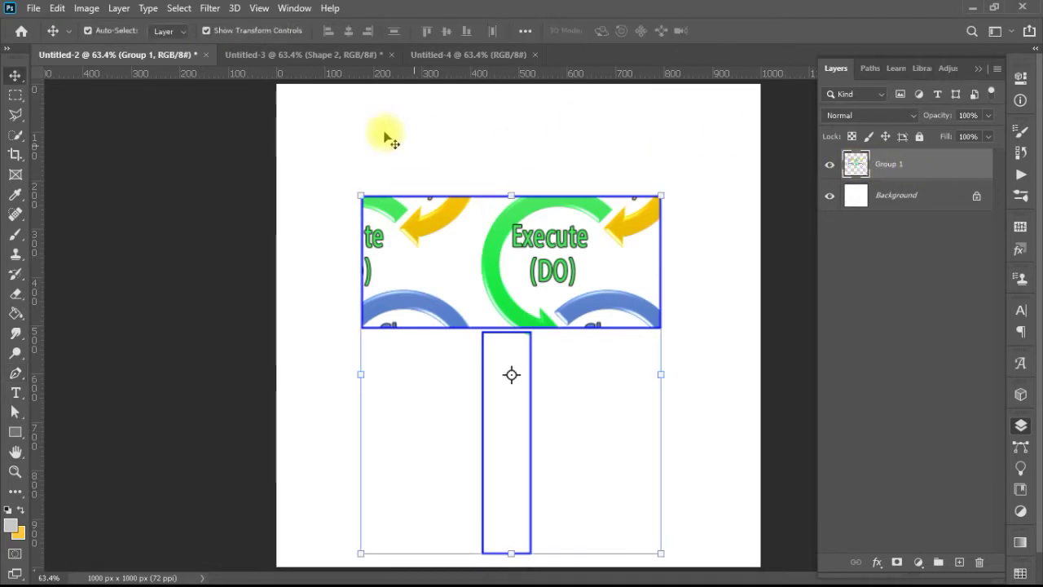
left_click(58, 8)
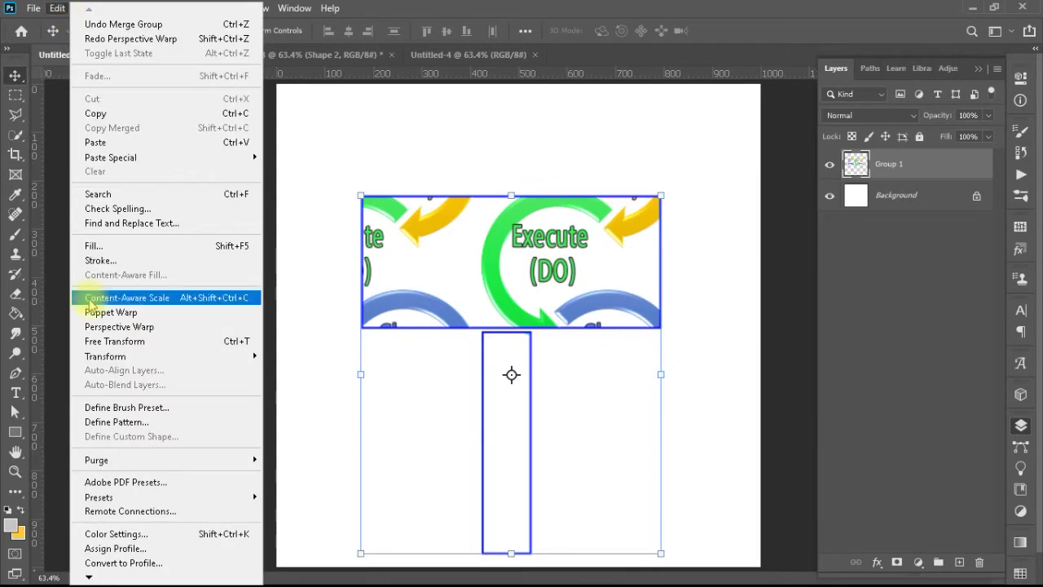
left_click(107, 330)
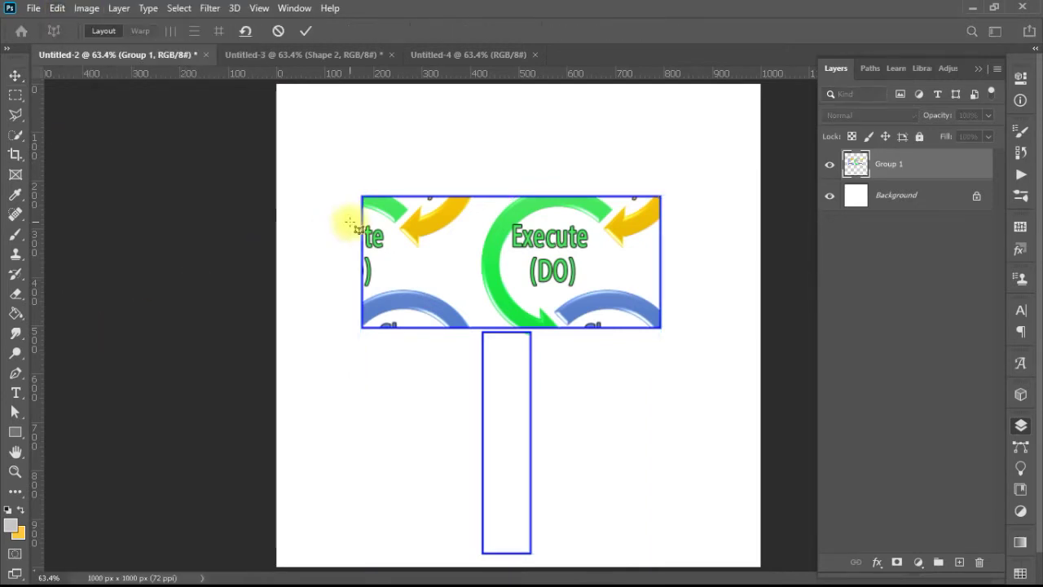
left_click_drag(356, 189, 505, 552)
key("w")
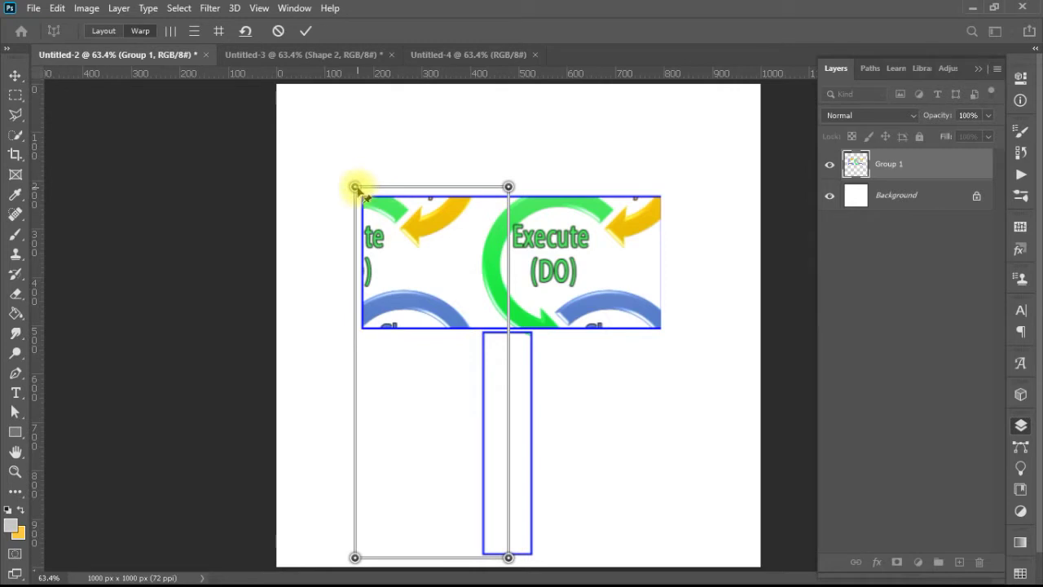
Warp the sign into perspective by raising the plane's upper-left, lower-left and upper-right corners.
left_click_drag(356, 187, 357, 158)
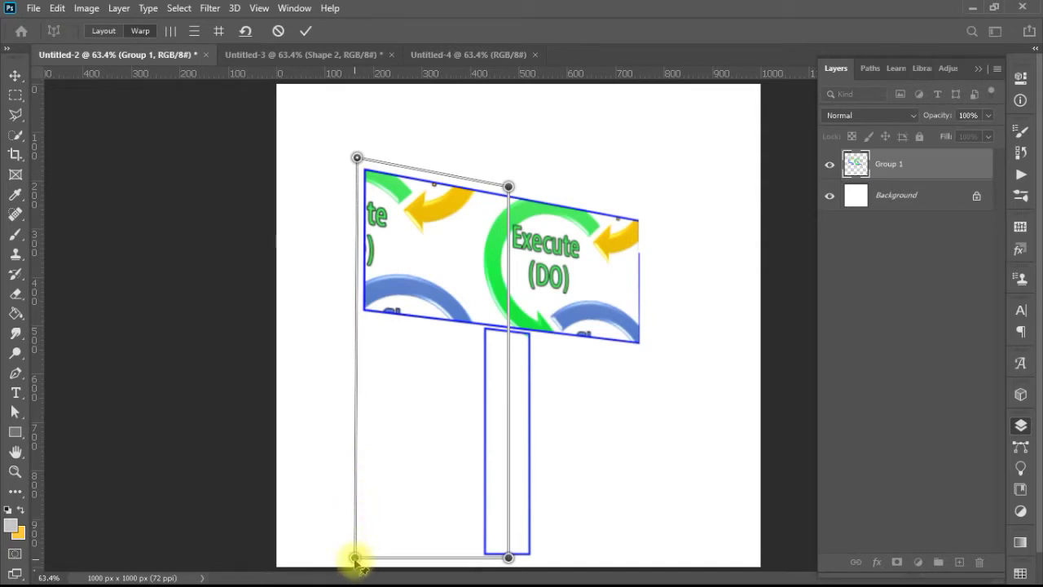
left_click_drag(356, 559, 361, 541)
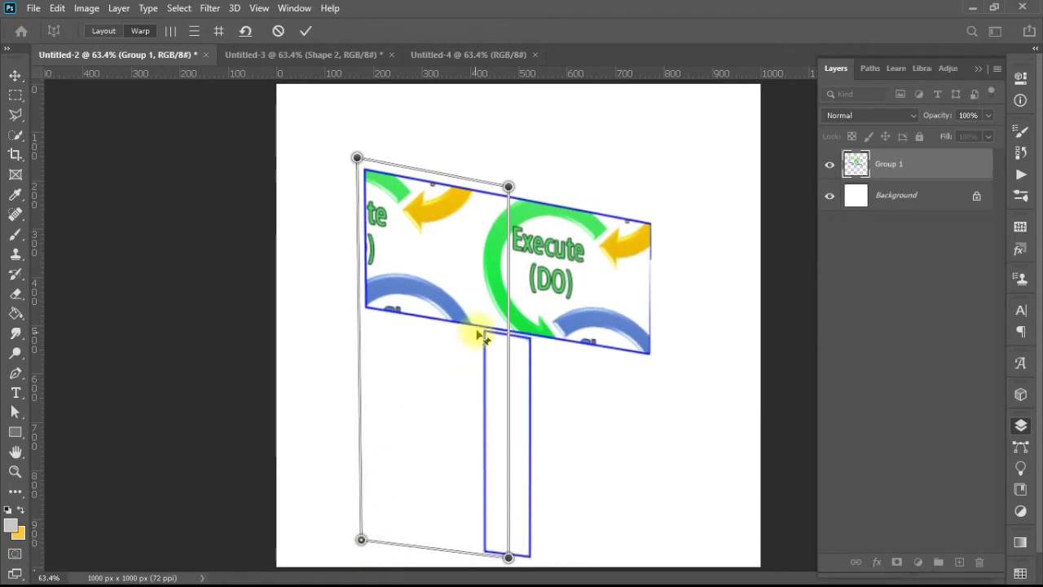
left_click_drag(509, 186, 513, 136)
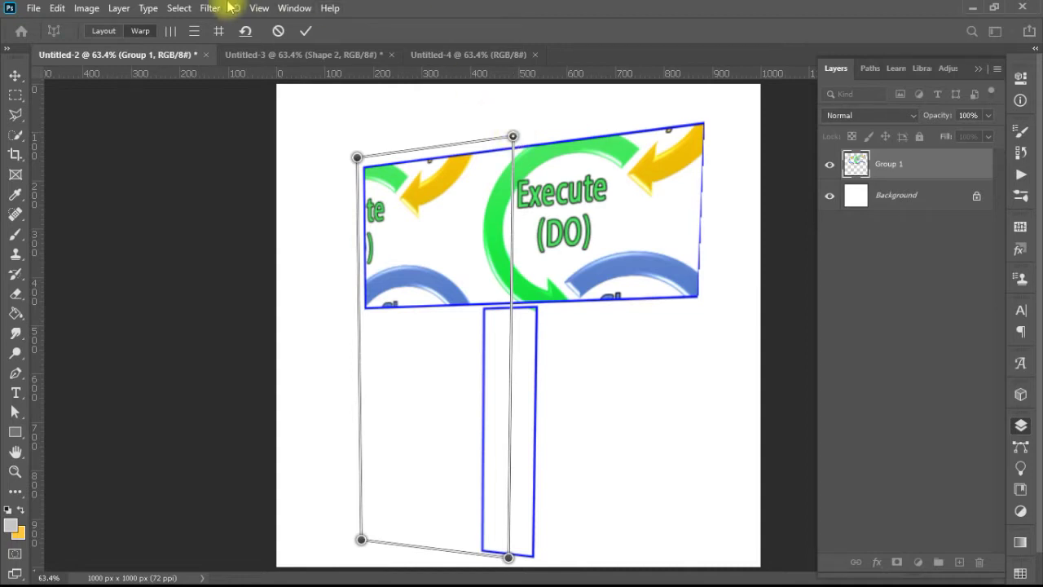
Add a guide layout of 8 columns and 8 rows to the blank Untitled-4 document.
left_click(462, 57)
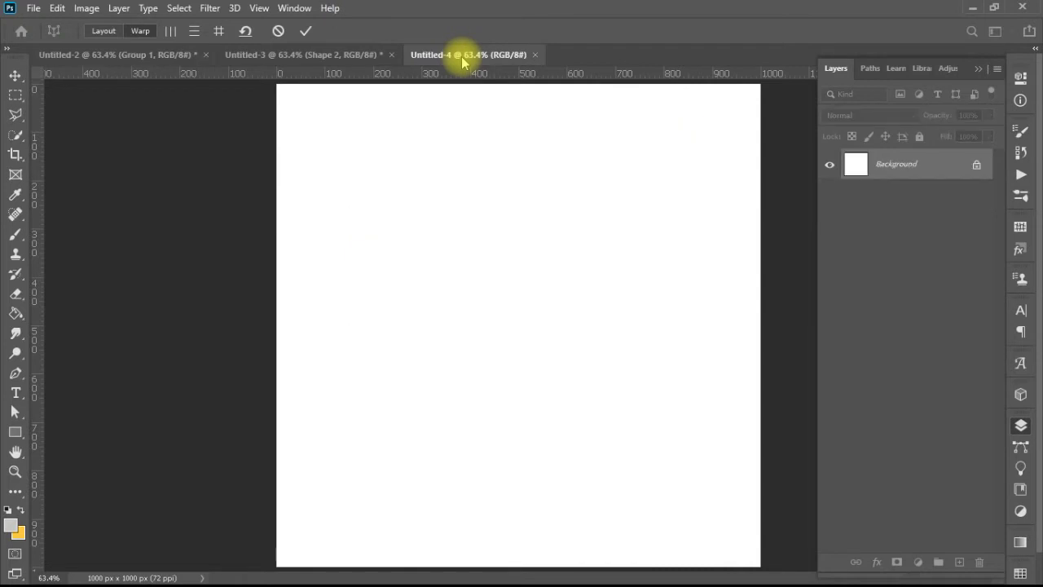
left_click(261, 9)
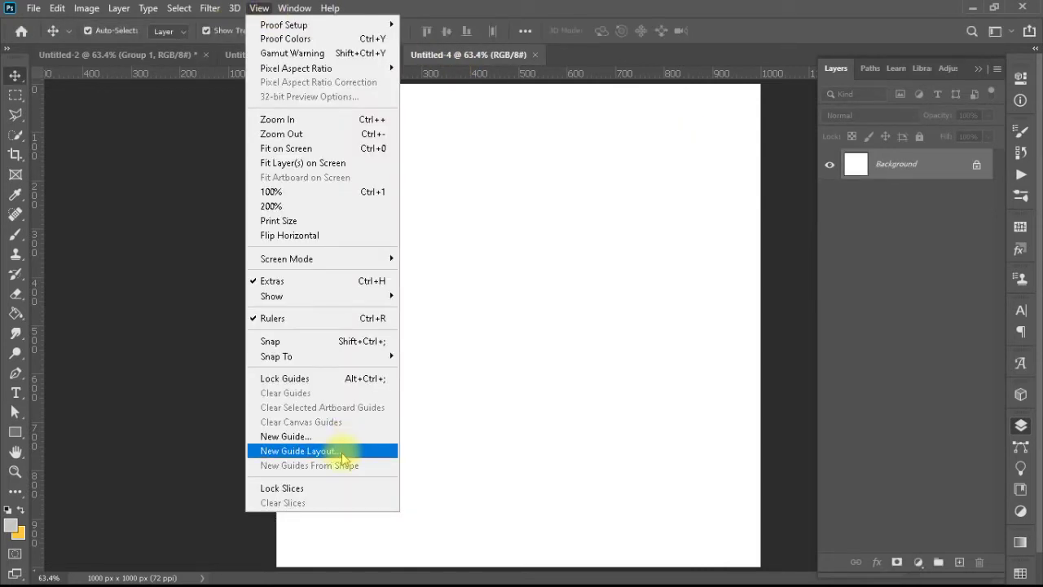
left_click(336, 451)
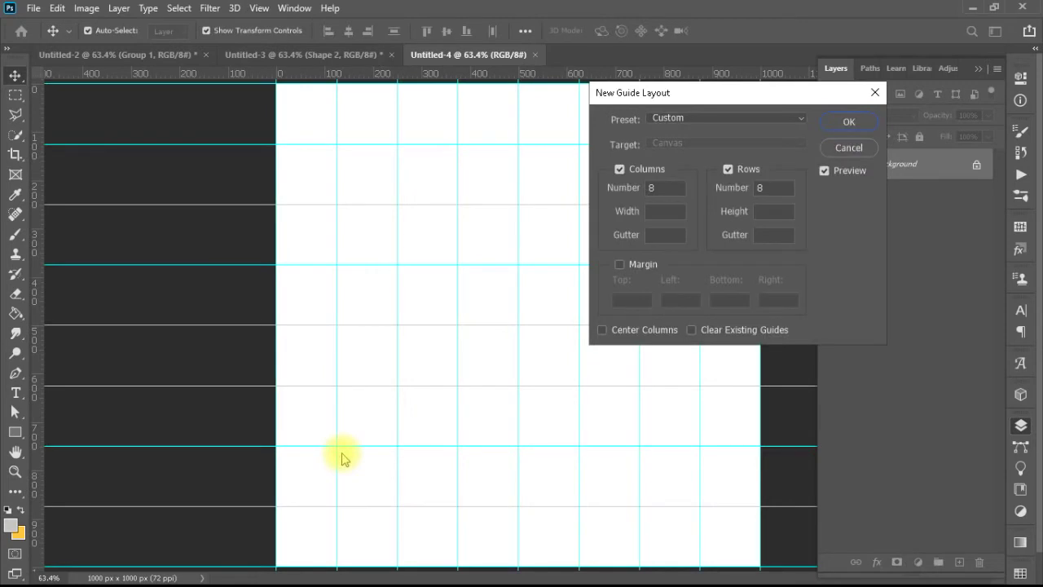
key("Return")
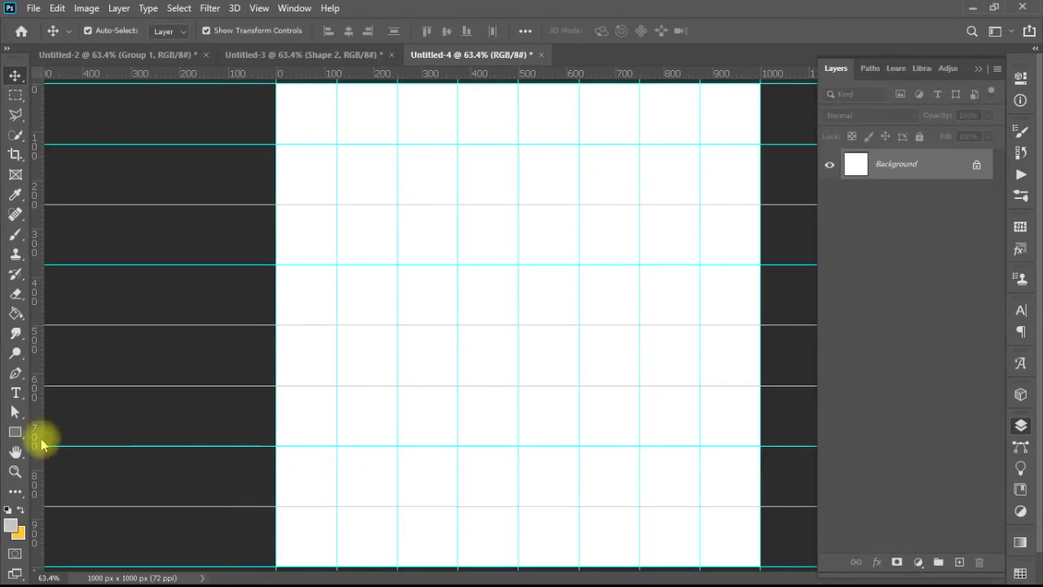
Draw a closed Pen tool triangle, about 1003 by 879 px, filled with the music-note pattern, from the top centre to the seventh row guide.
left_click(17, 374)
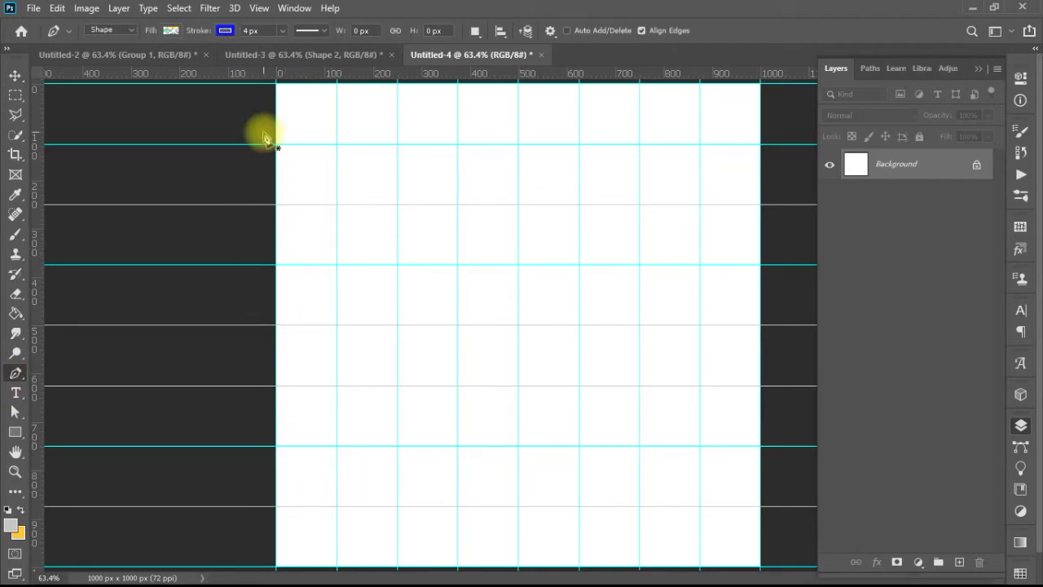
left_click(170, 30)
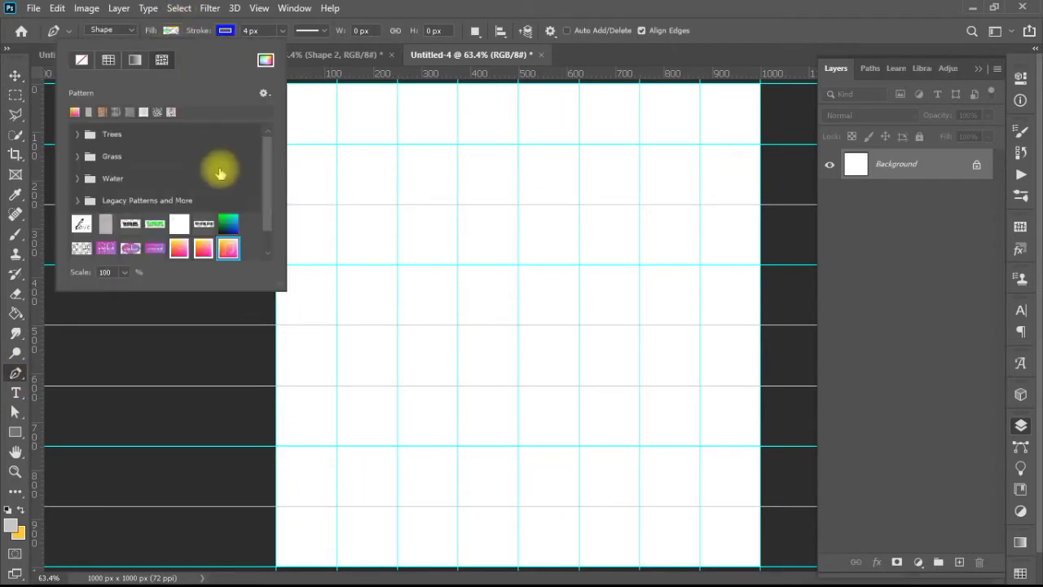
left_click(229, 249)
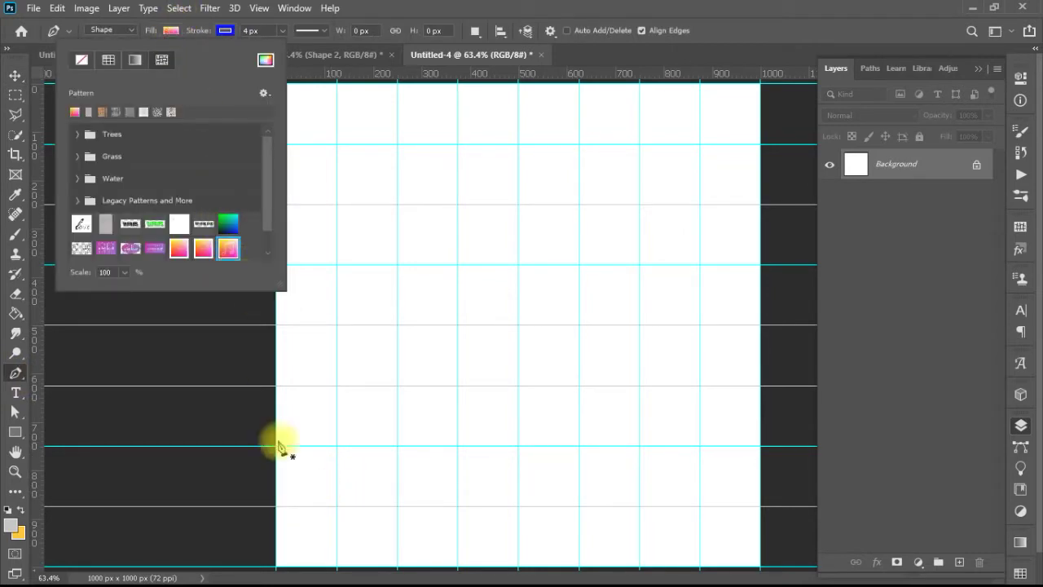
left_click(275, 509)
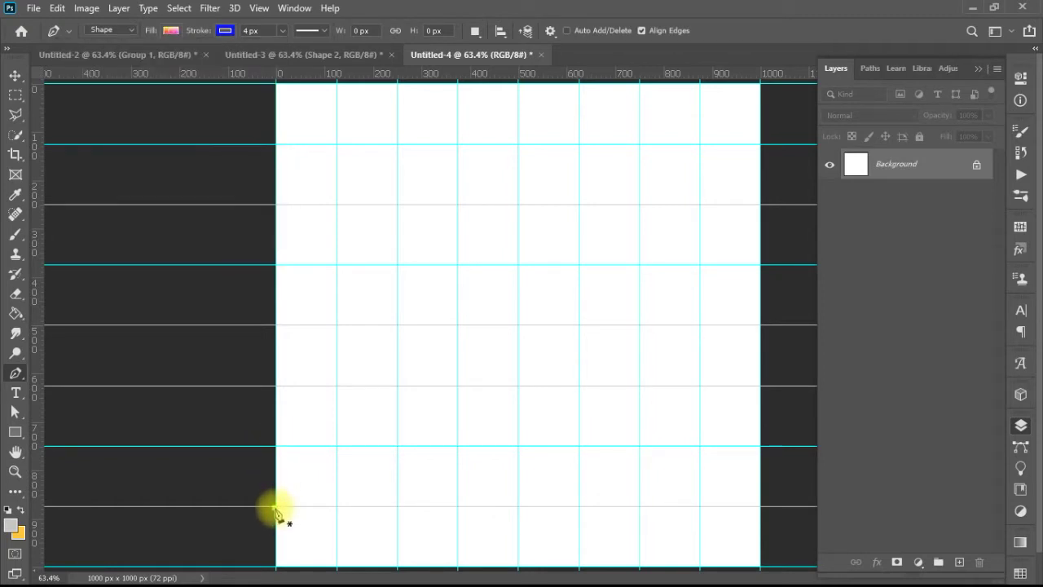
left_click(275, 508)
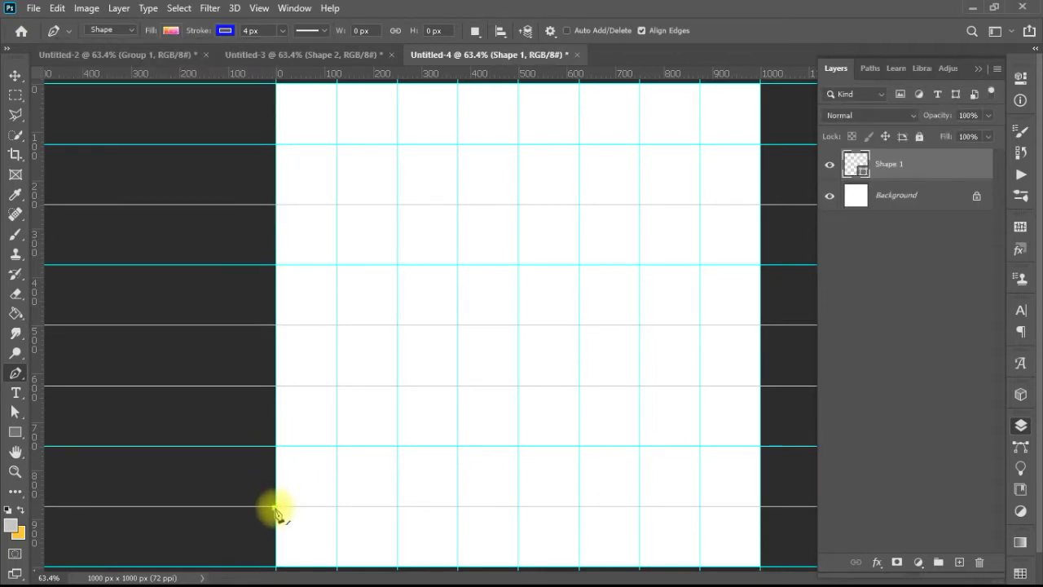
left_click(519, 83)
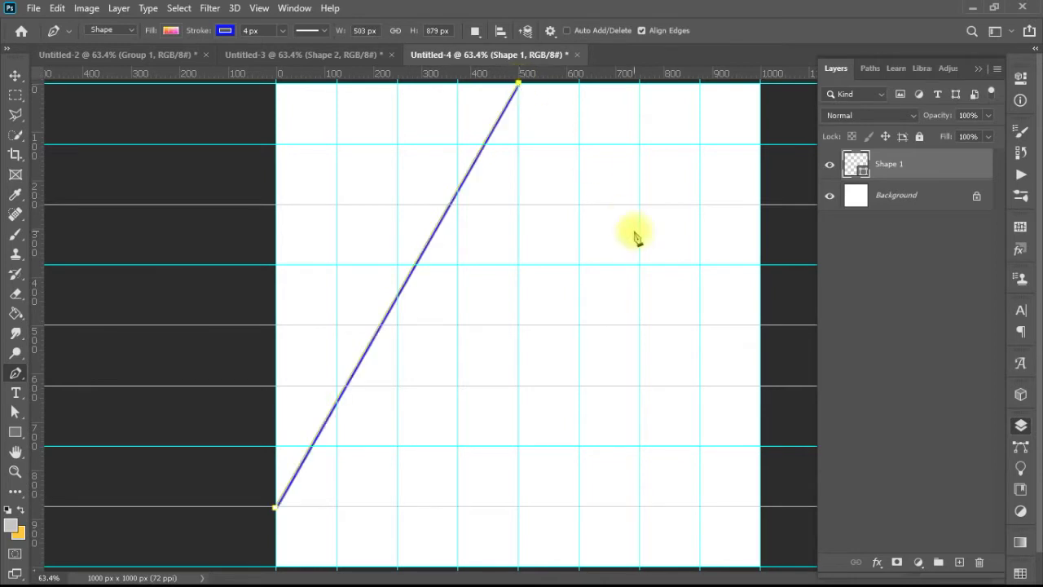
left_click(760, 506)
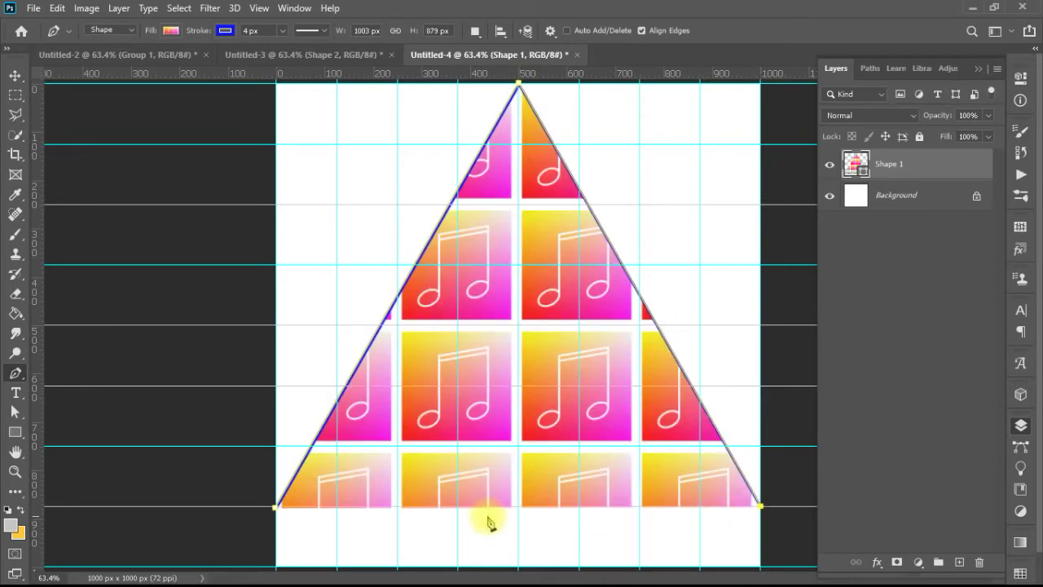
left_click(276, 507)
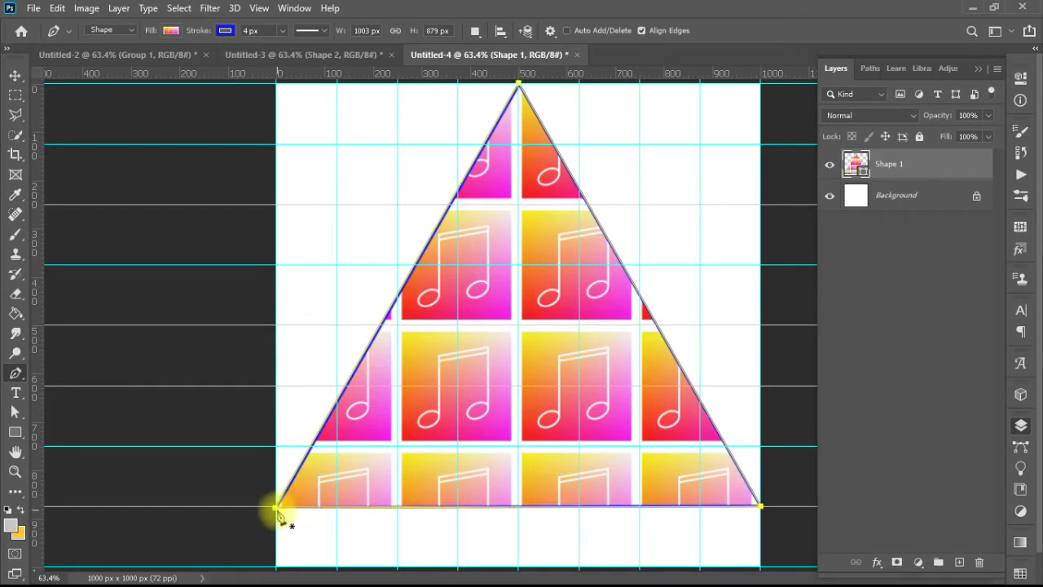
Rasterize the triangle shape and duplicate its layer.
key("v")
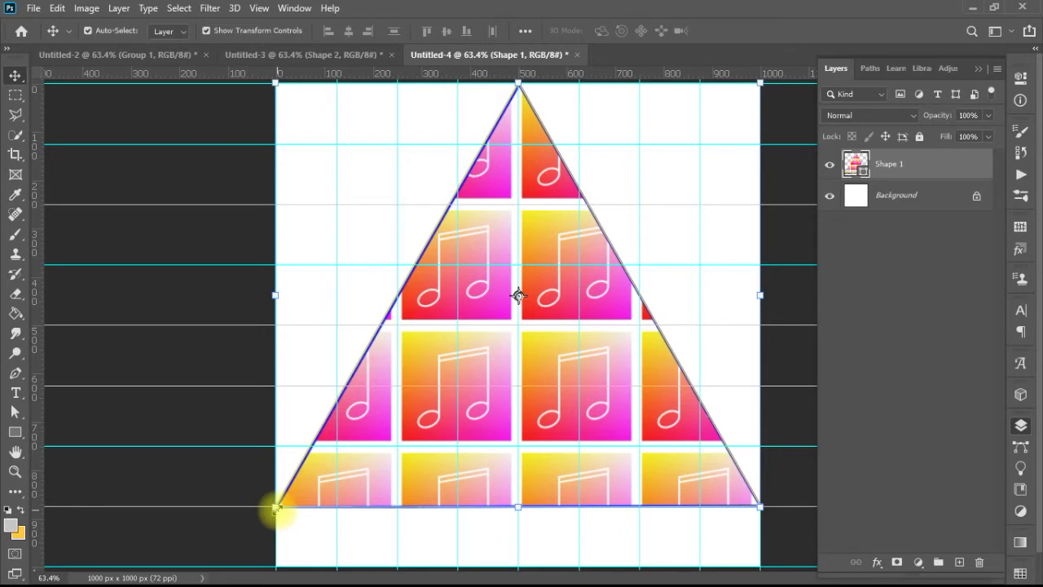
key("alt+l")
key("z")
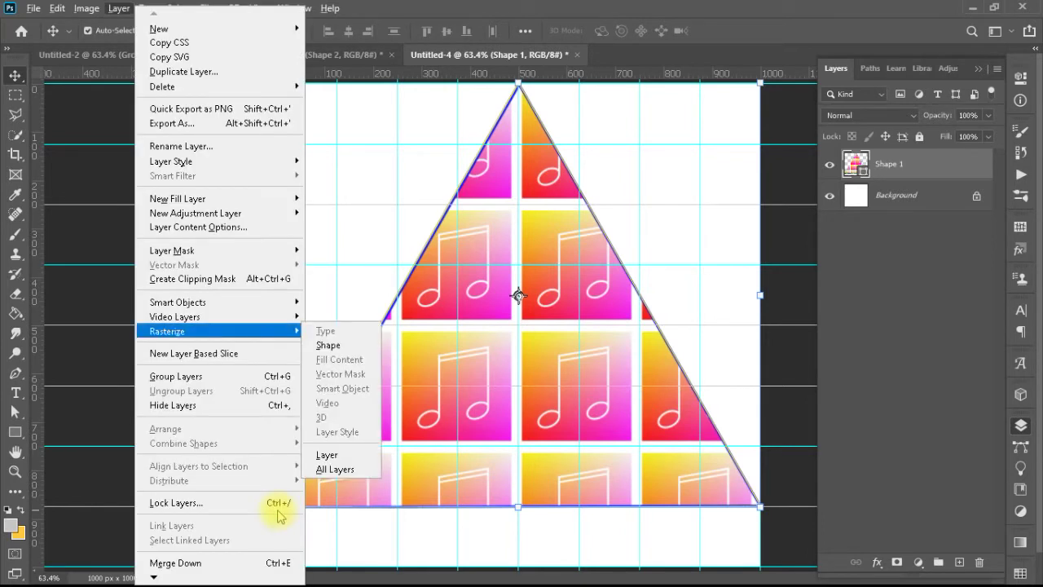
key("s")
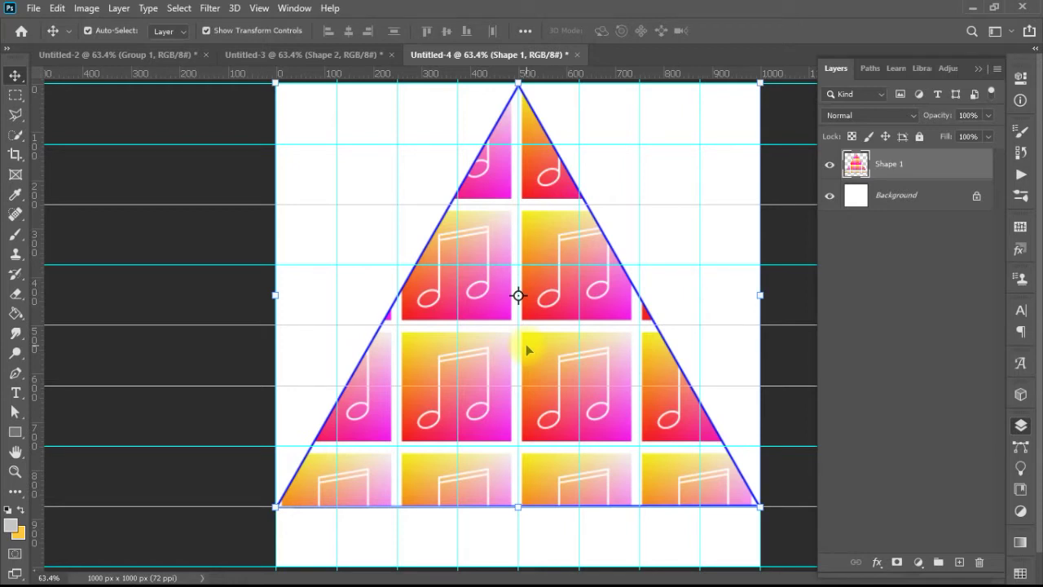
key("ctrl+j")
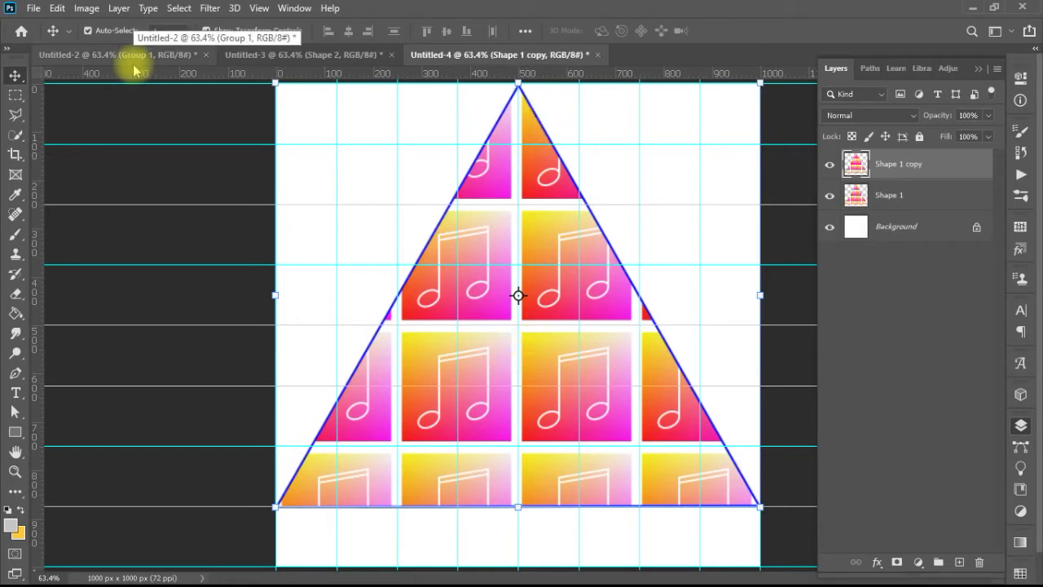
Try a Perspective Warp on the triangle copy with a plane over its left half, raising the lower-left corner, and undo the warp.
left_click(57, 8)
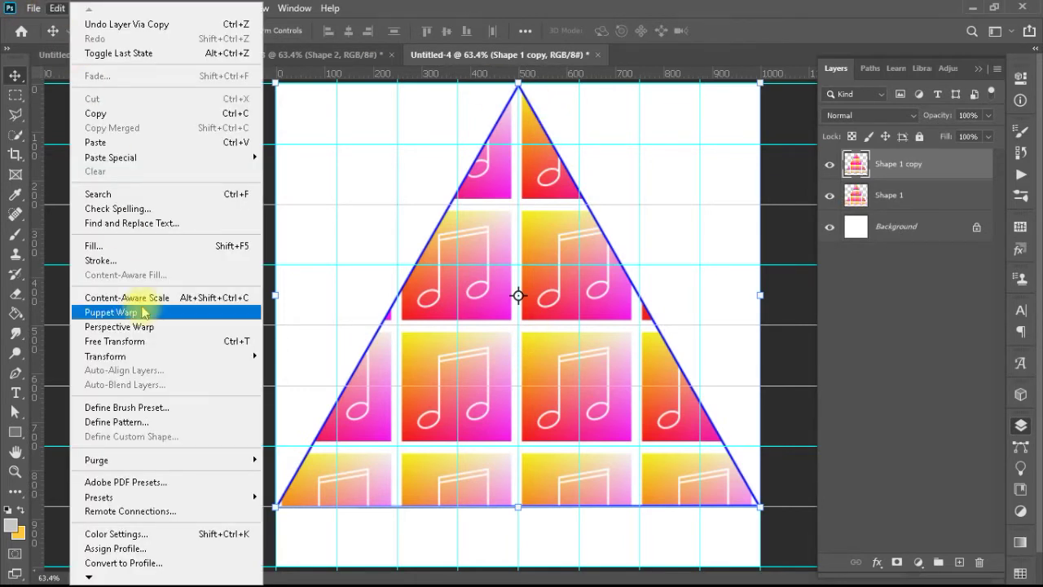
left_click(119, 326)
left_click(57, 9)
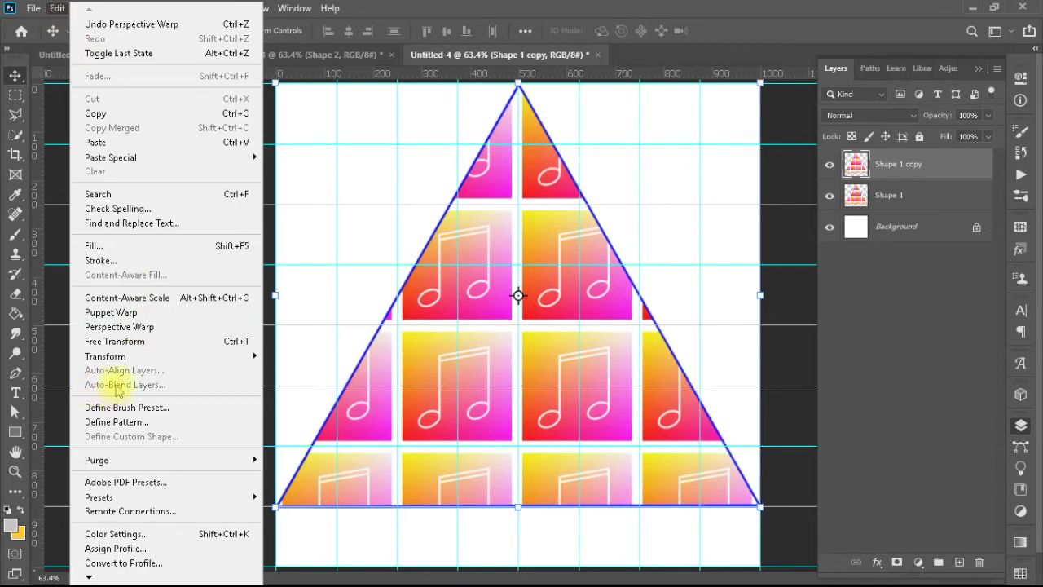
left_click(130, 326)
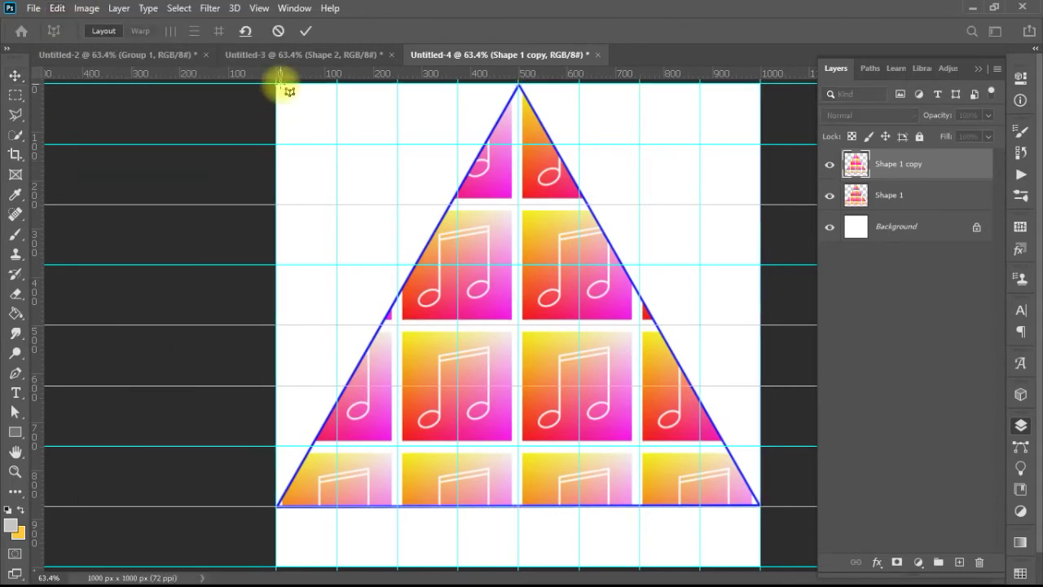
left_click_drag(282, 91, 527, 575)
key("w")
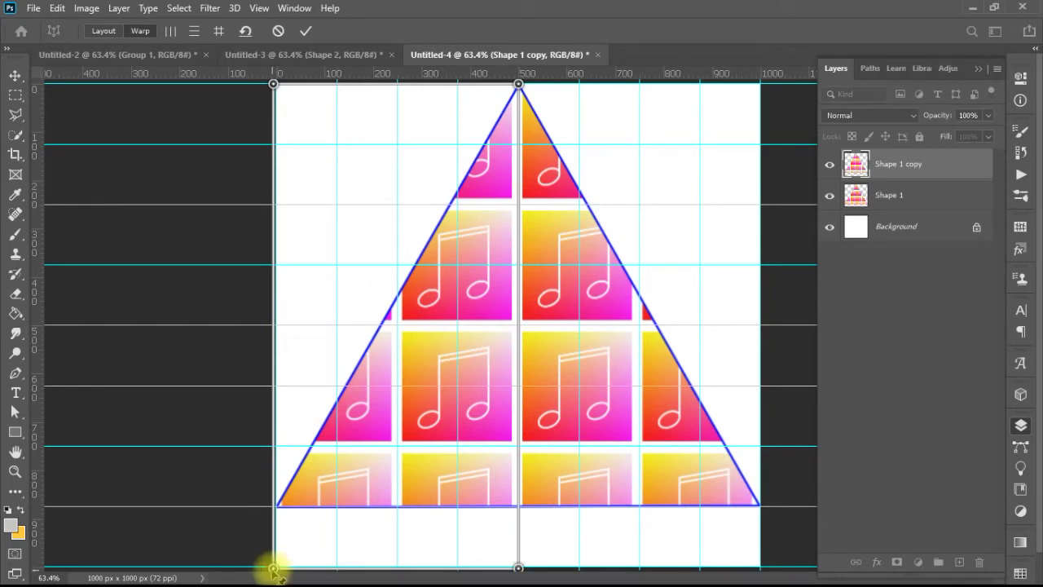
mouse_move(275, 569)
left_mouse_down()
mouse_move(275, 435)
mouse_move(285, 485)
mouse_move(277, 566)
left_mouse_up()
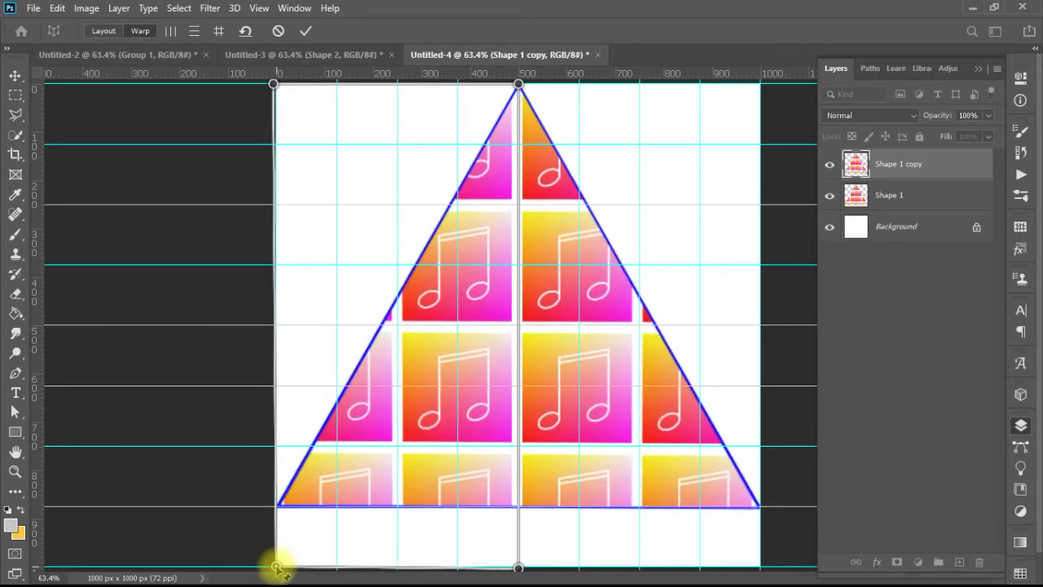
left_click_drag(277, 567, 279, 436)
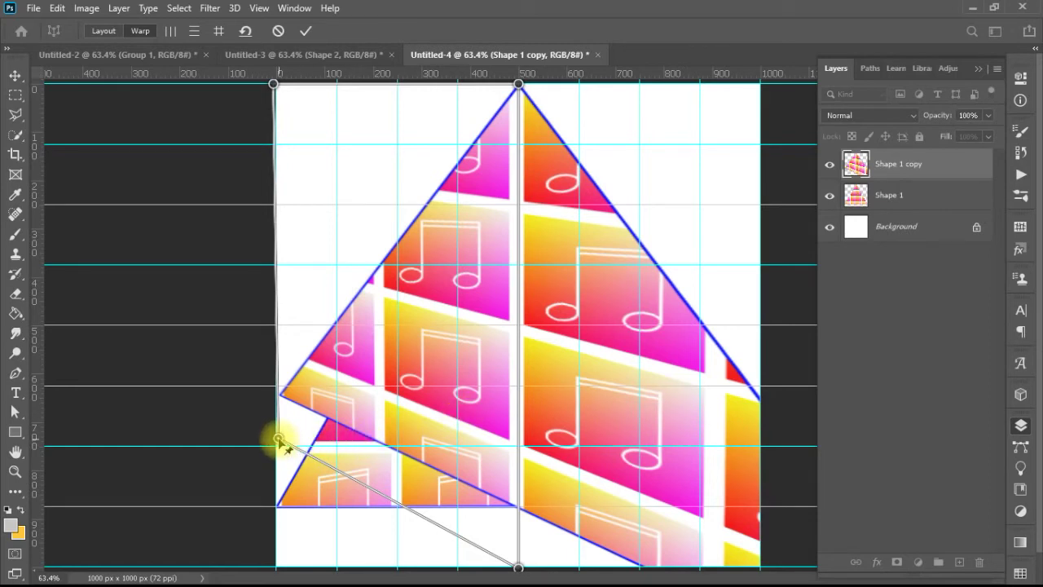
key("ctrl+z")
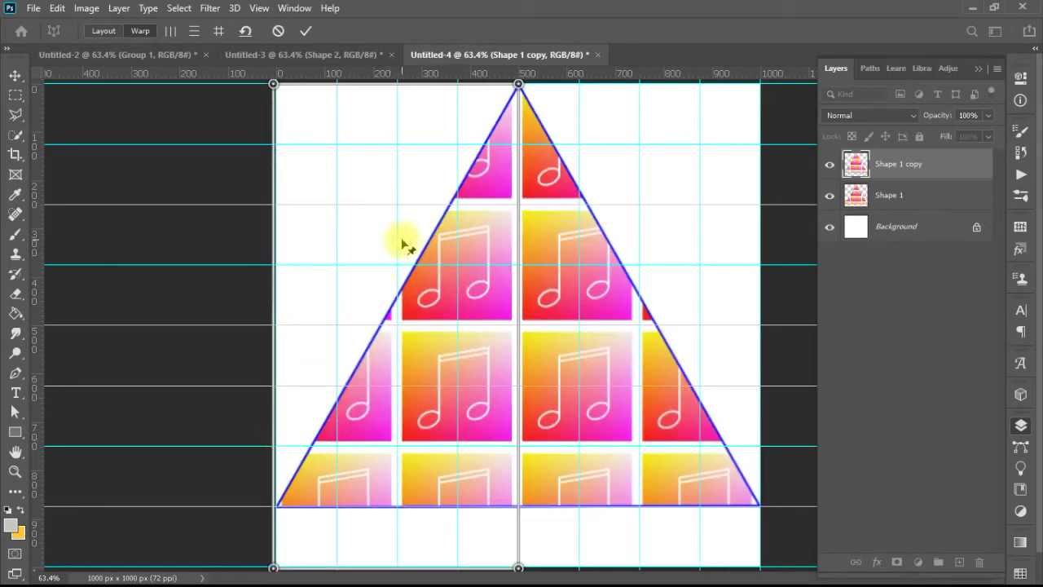
key("Return")
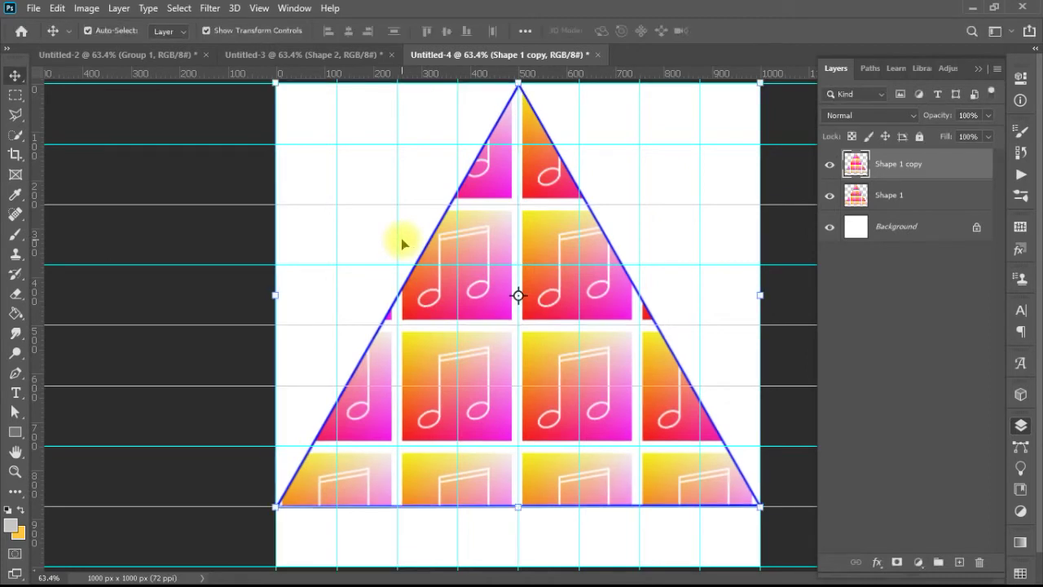
Select the left half of the canvas up to the centre guide and delete that part of the triangle copy.
left_click(16, 95)
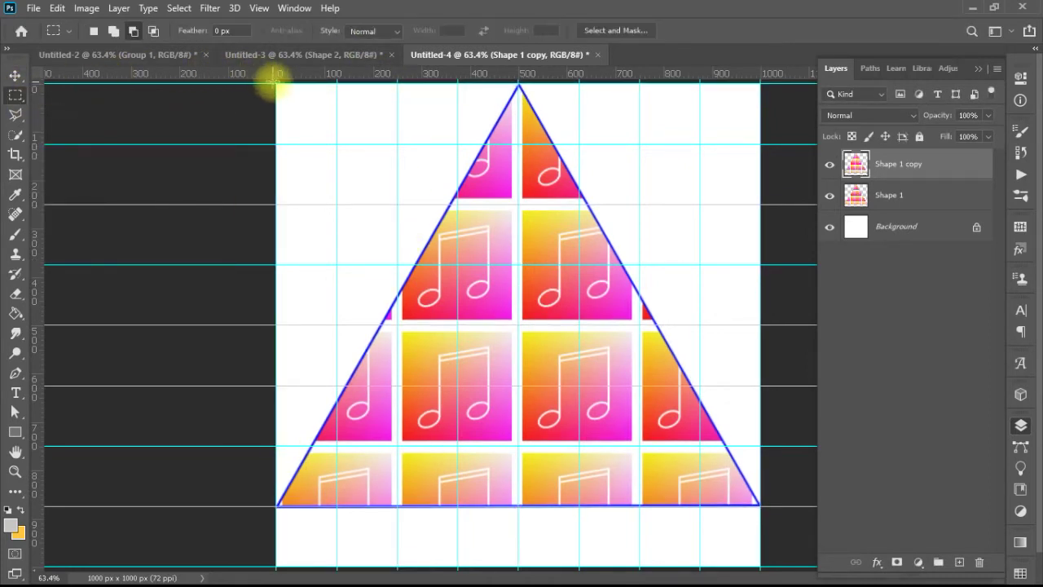
left_click_drag(277, 84, 519, 566)
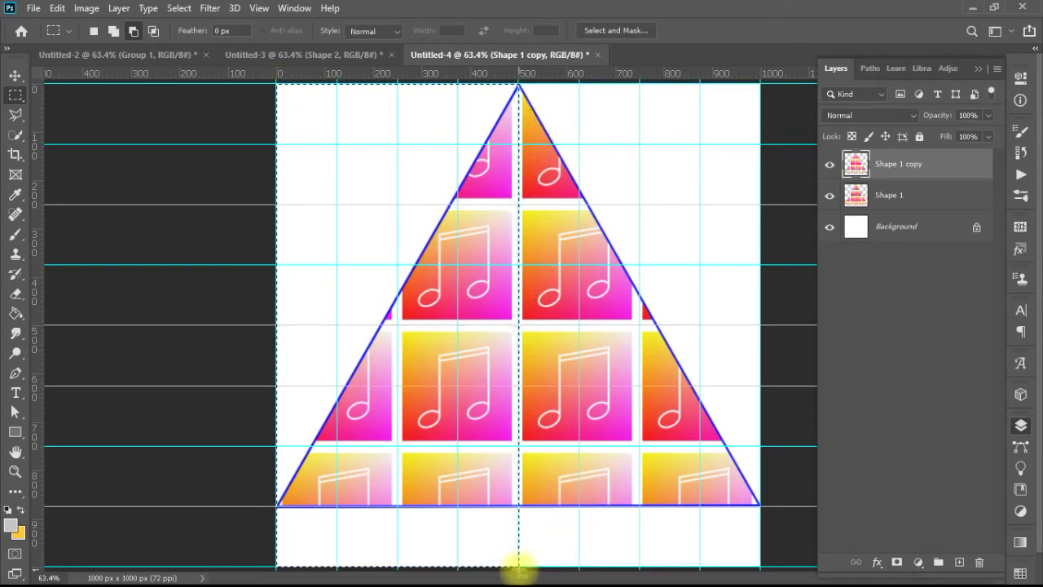
key("Delete")
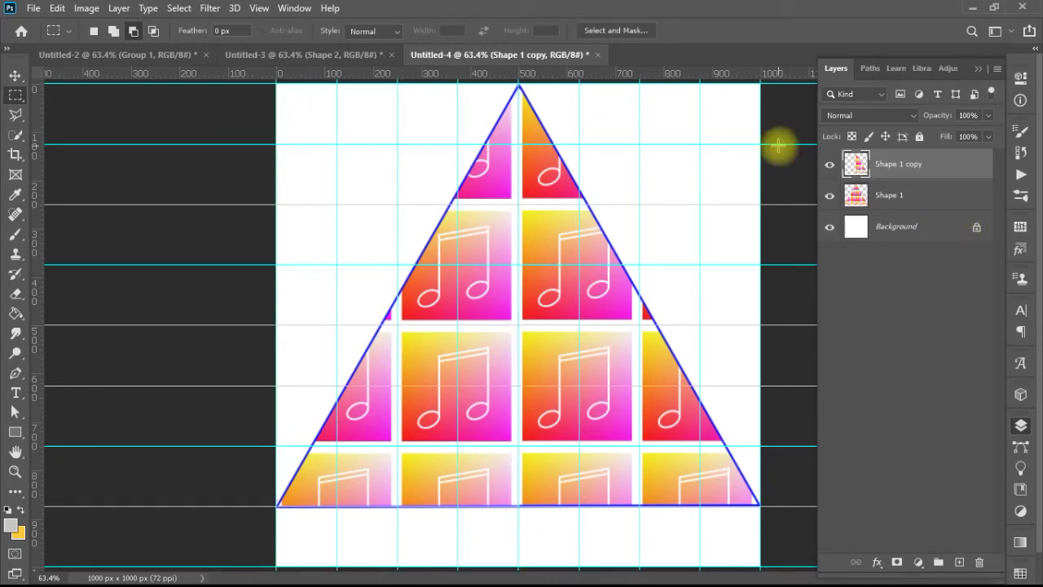
Hide the triangle copy, delete the original Shape 1 layer's right half up to the centre guide, and clear the selection.
left_click(829, 166)
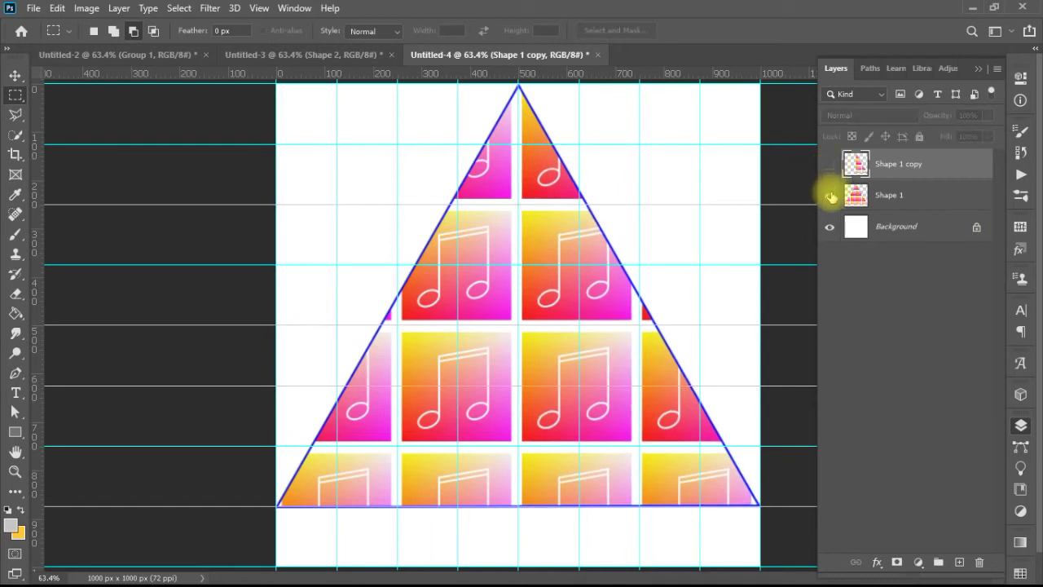
left_click(904, 203)
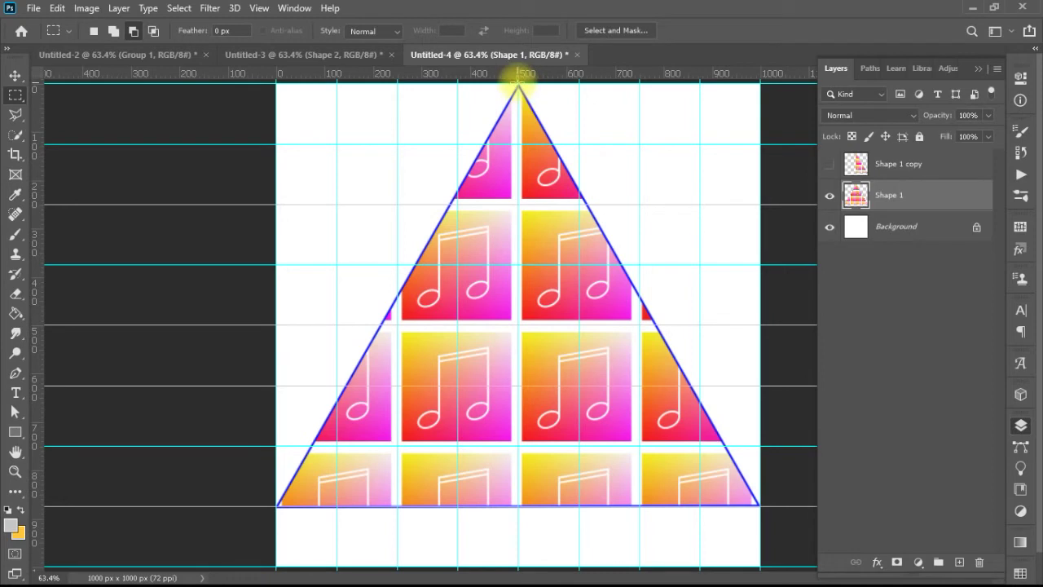
left_click_drag(519, 81, 763, 578)
key("Delete")
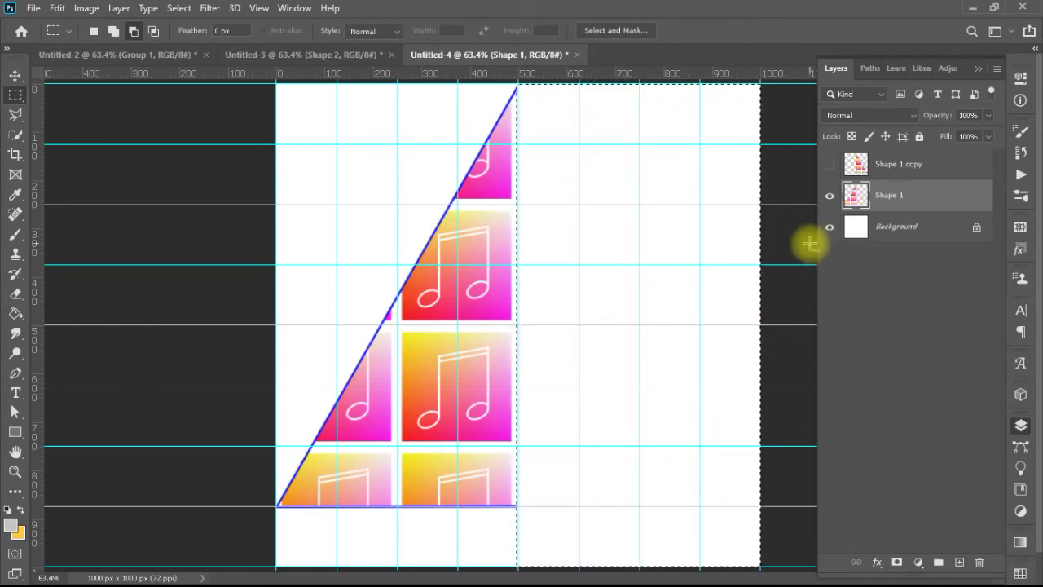
left_click(453, 134)
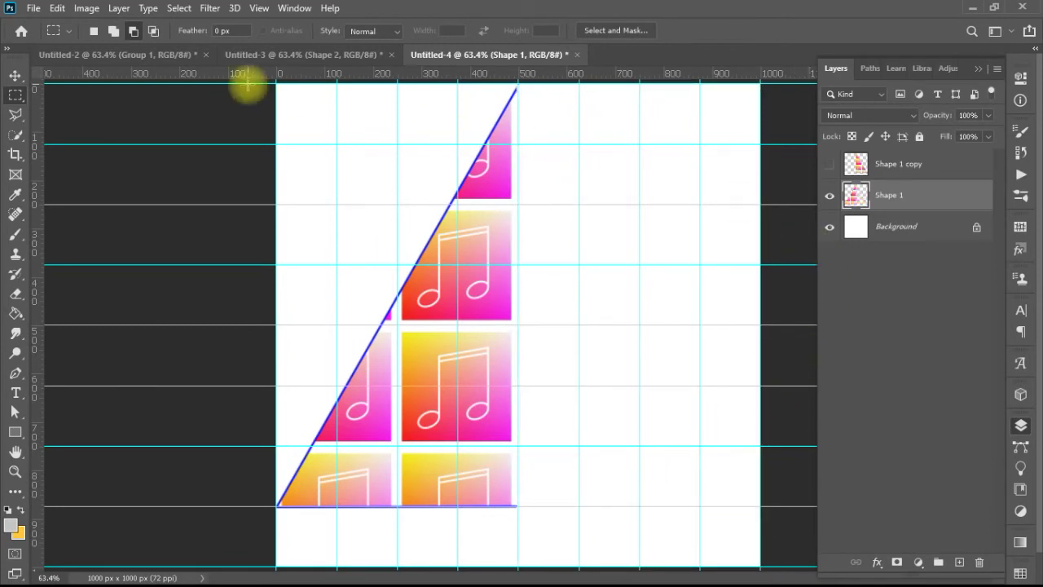
Perspective Warp the Shape 1 left half with one plane over the canvas's left half, raising its lower-left corner to the sixth row guide.
left_click(57, 9)
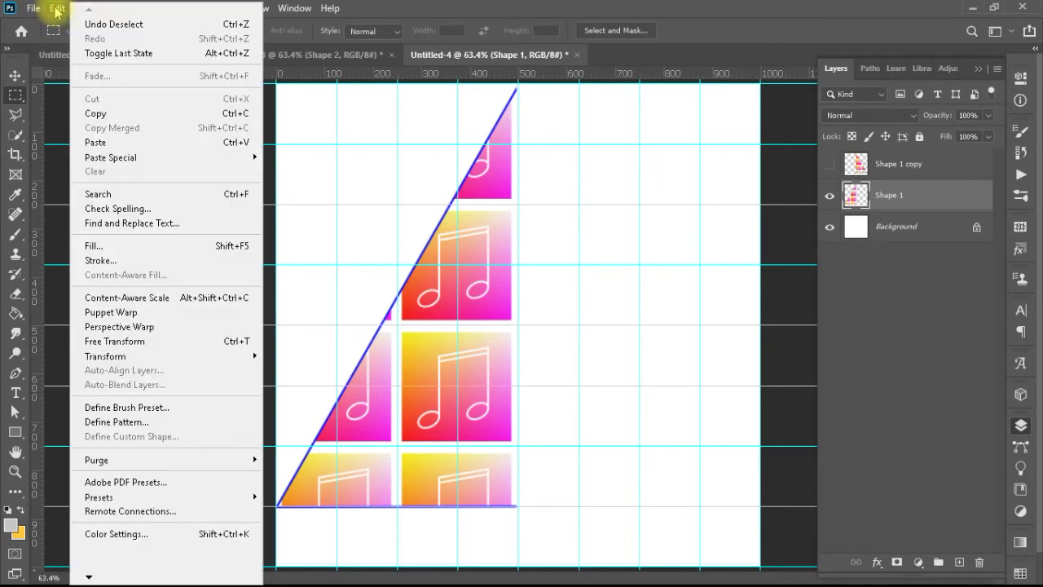
left_click(114, 327)
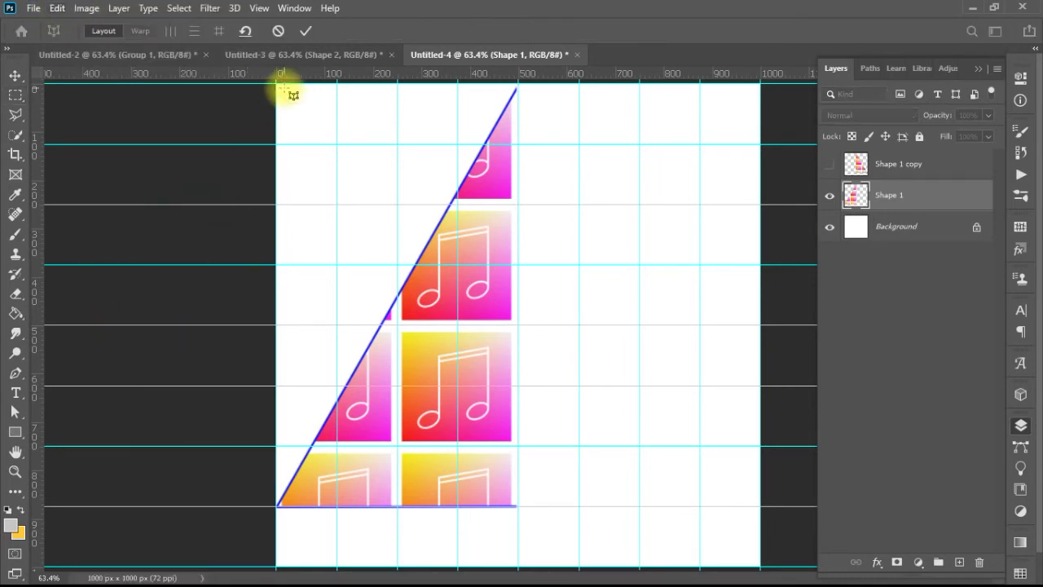
left_click_drag(282, 89, 450, 497)
left_click_drag(475, 559, 522, 570)
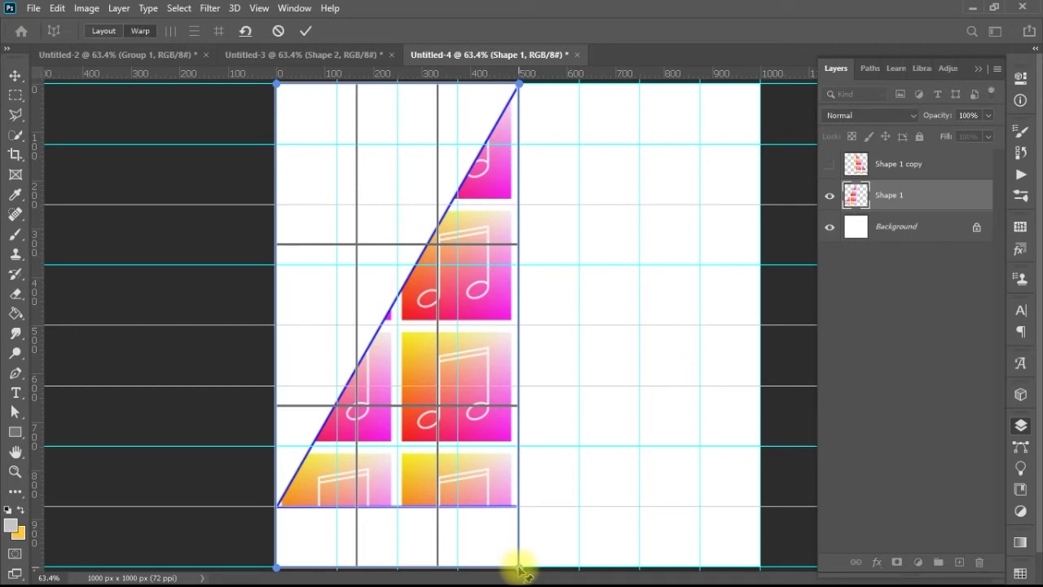
key("w")
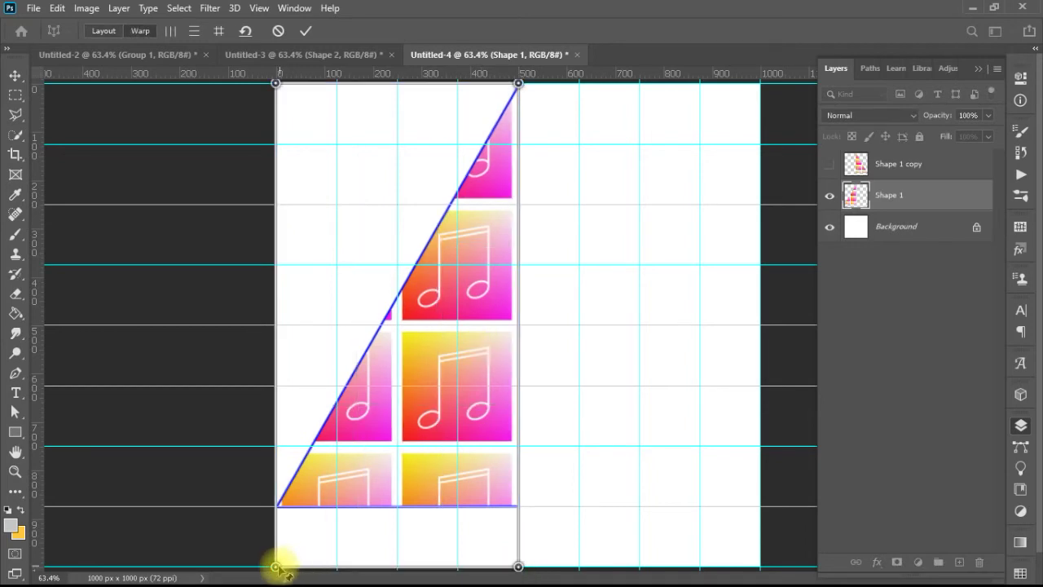
left_click_drag(276, 567, 278, 445)
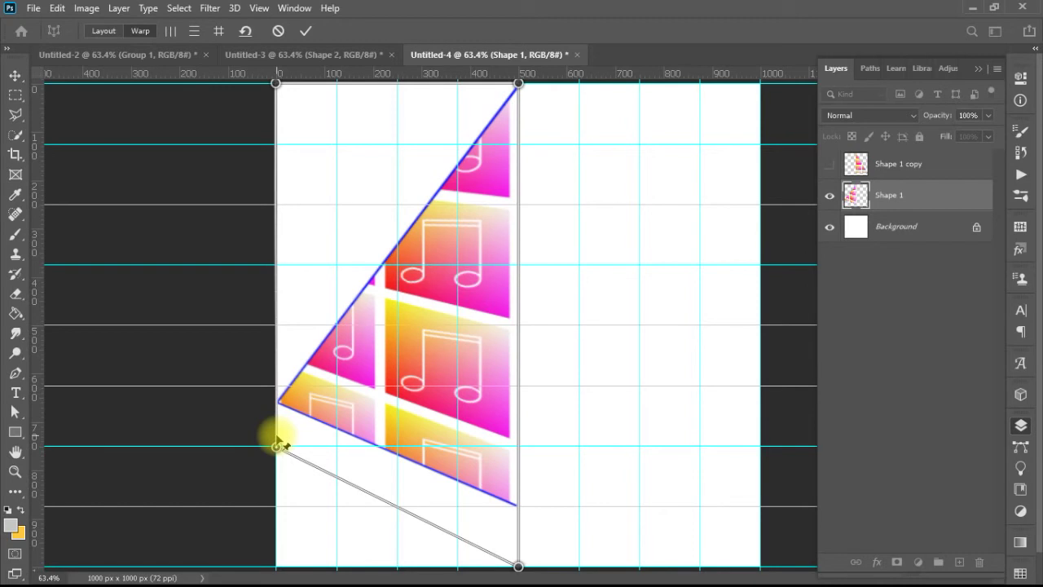
key("Return")
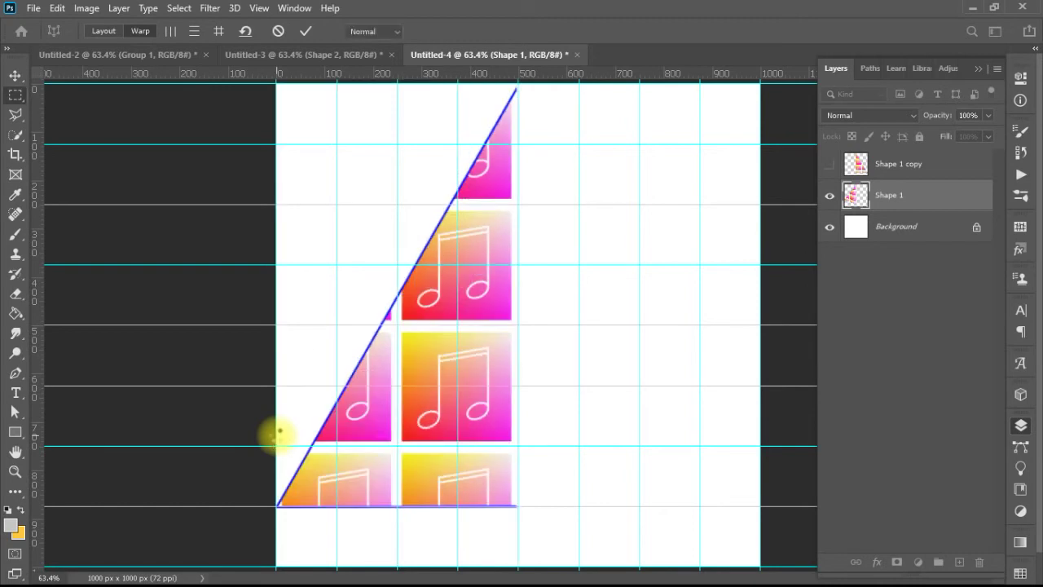
Select and show the Shape 1 copy layer, and hide the warped Shape 1 layer.
left_click(889, 173)
left_click(829, 164)
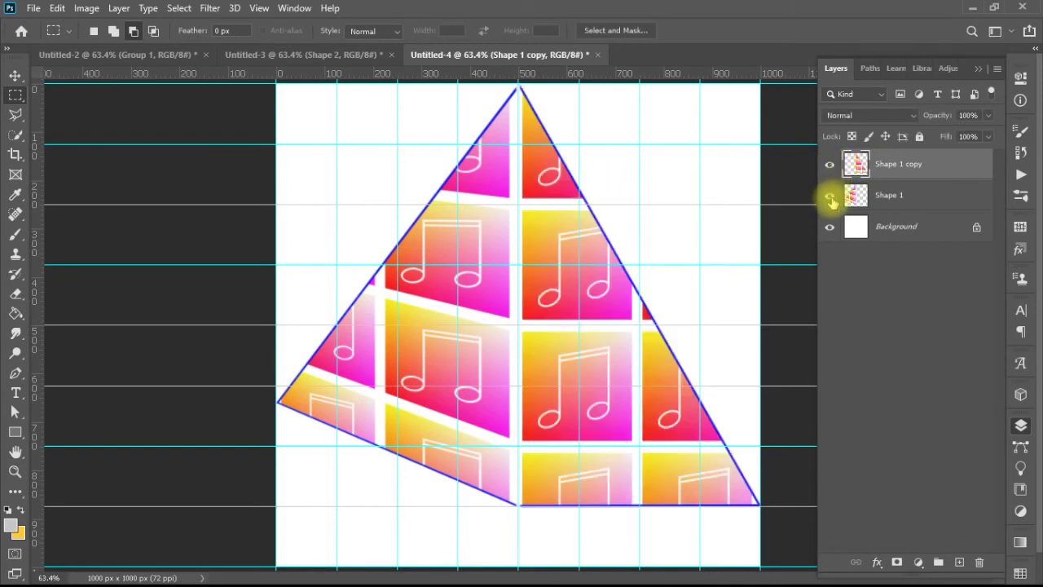
left_click(829, 194)
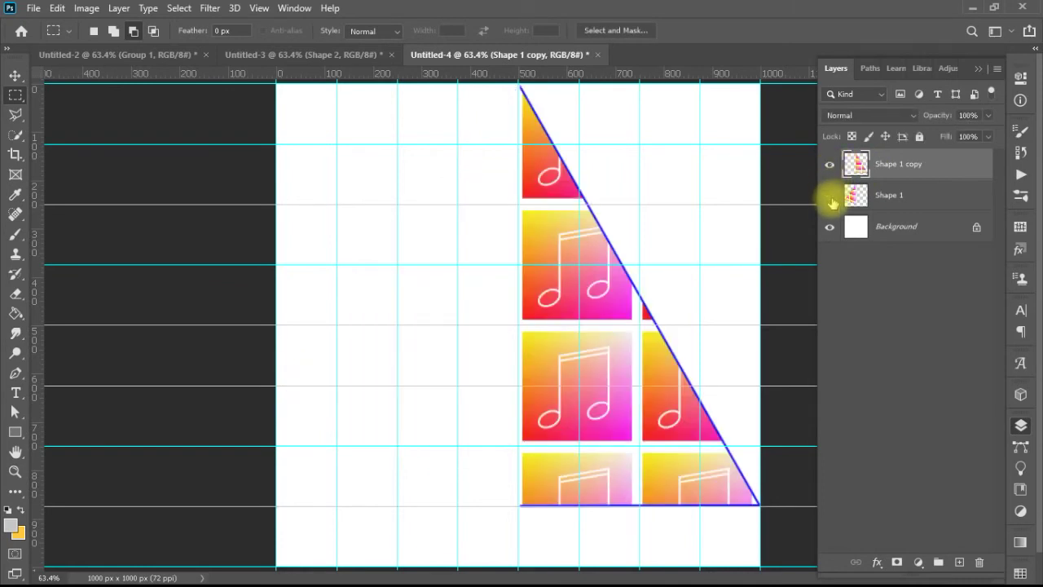
Perspective Warp the copy with one plane over the canvas's right half, raising its lower-right corner to the sixth row guide, and show Shape 1 again.
left_click(57, 9)
left_click(143, 327)
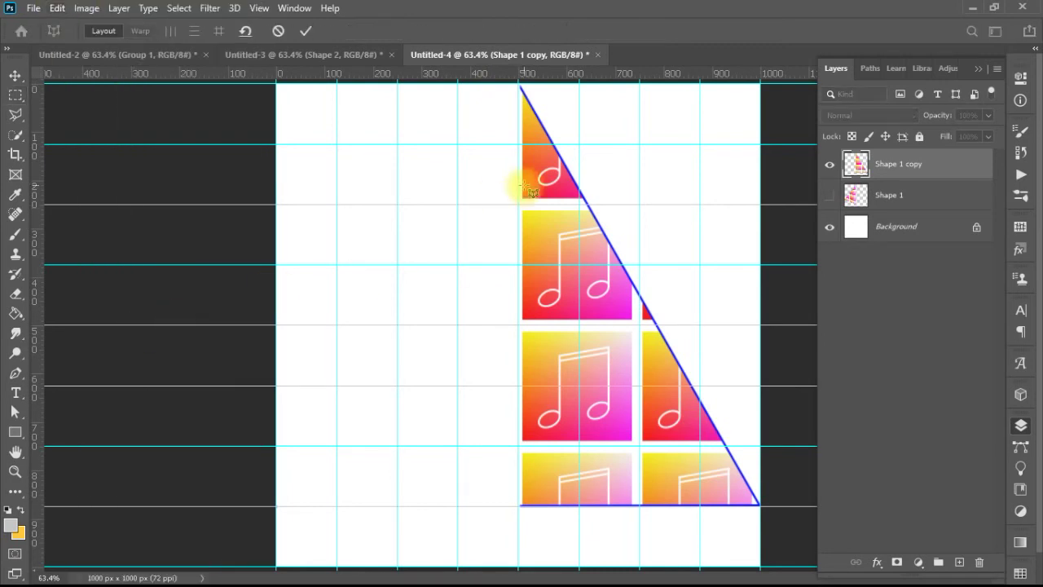
left_click_drag(526, 90, 769, 573)
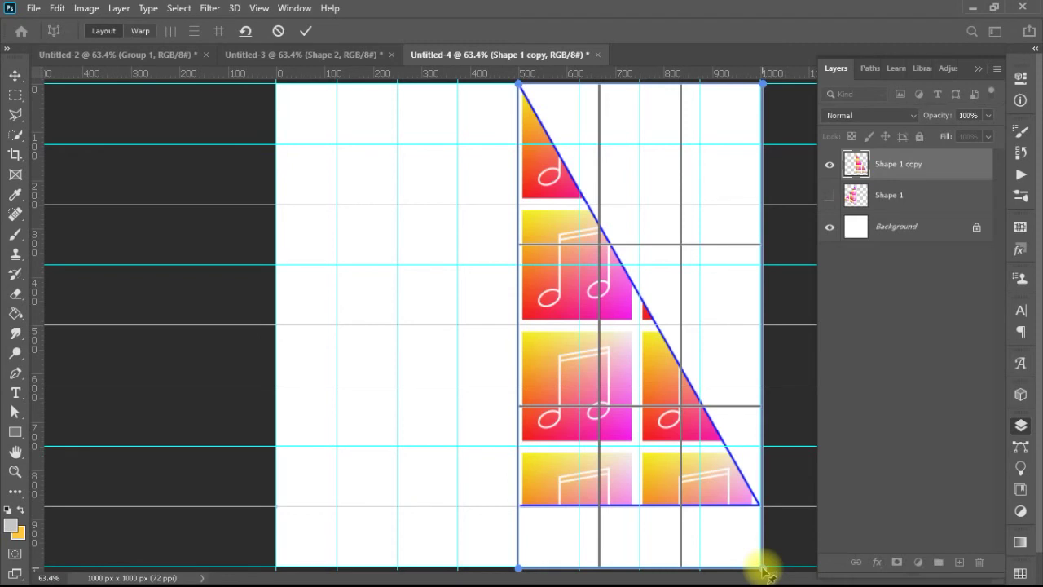
key("w")
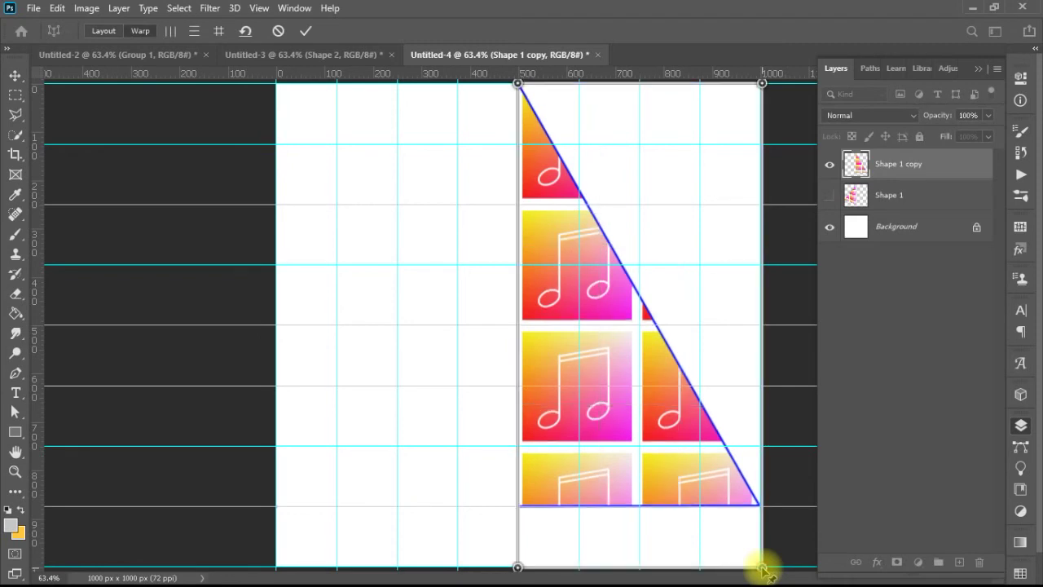
left_click_drag(761, 568, 761, 443)
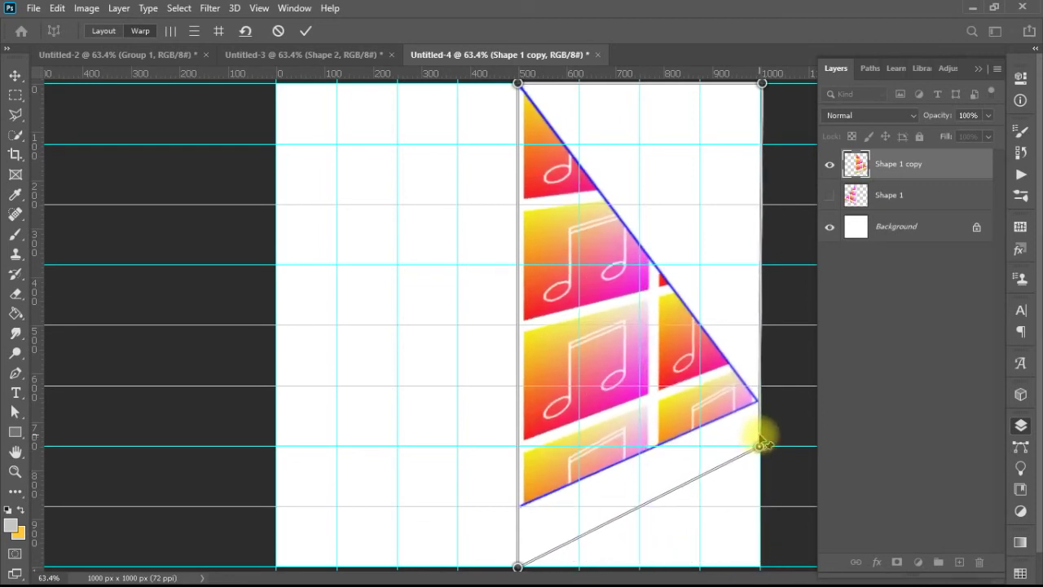
key("Return")
key("m")
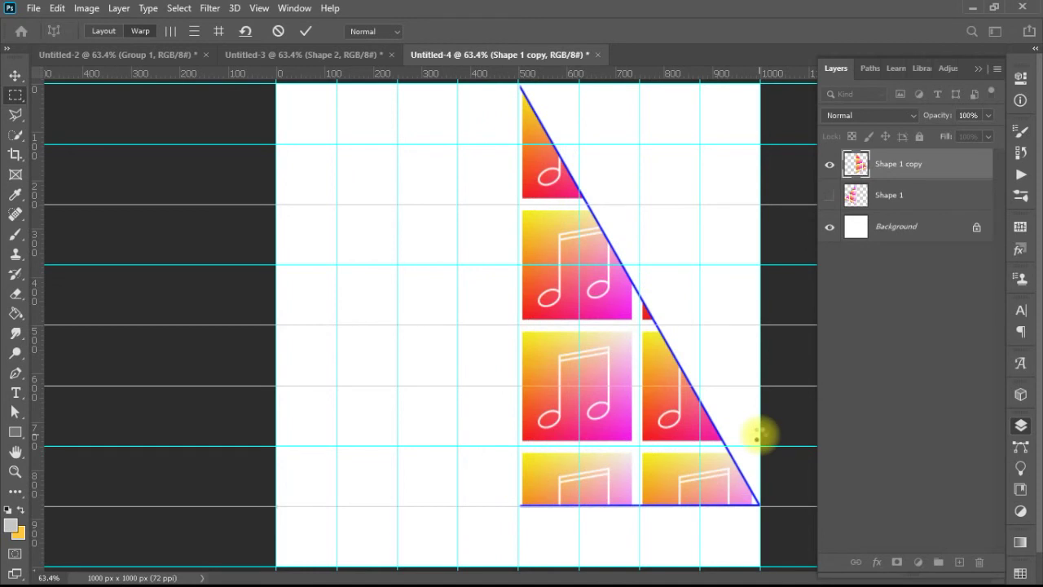
left_click(831, 197)
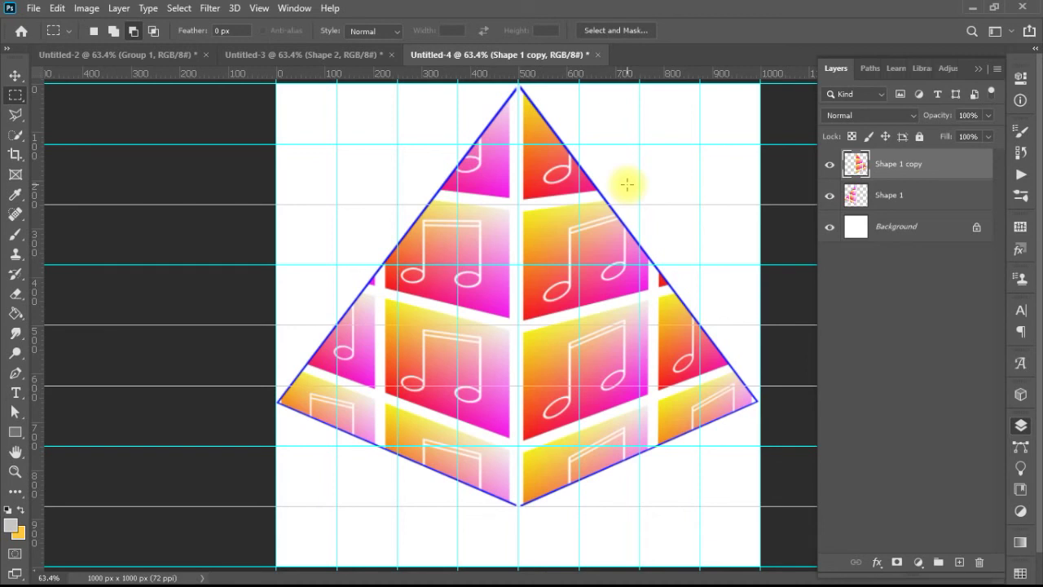
Draw a vertical Pen tool line about 874 px long with a 4 px blue stroke along the pyramid's centre edge, and deselect it.
left_click(17, 372)
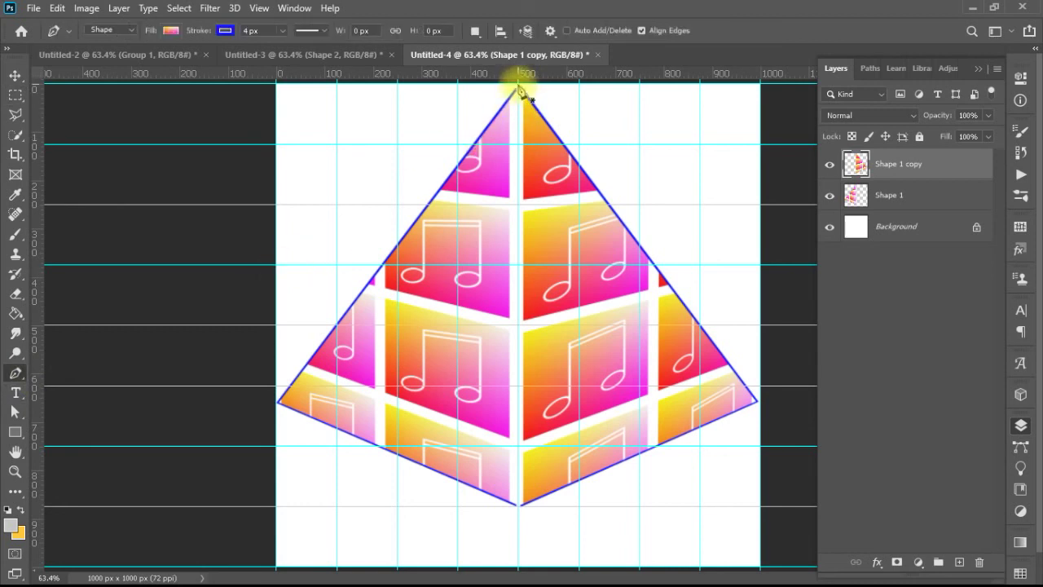
left_click(518, 85)
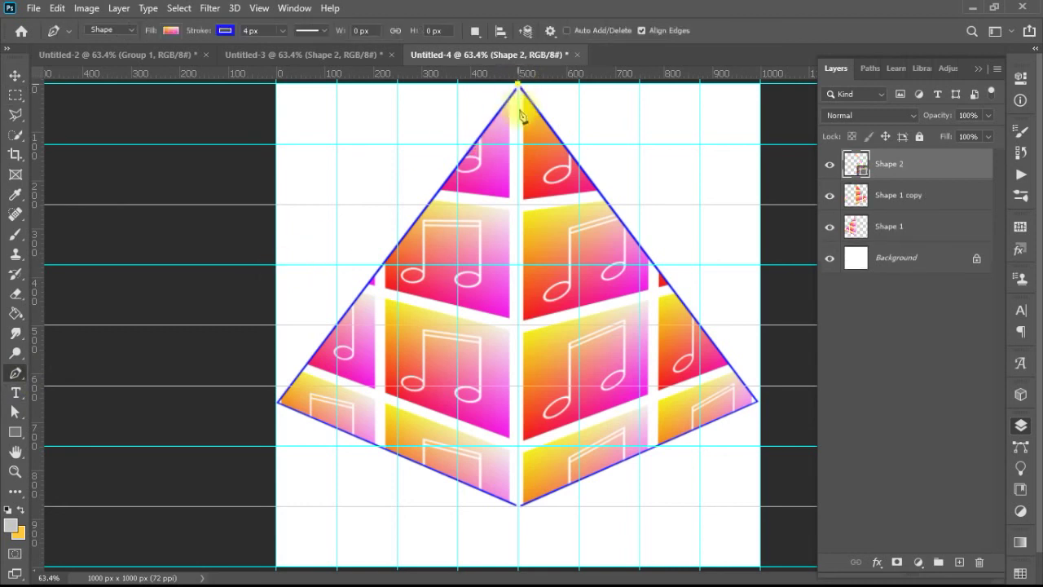
left_click(517, 504)
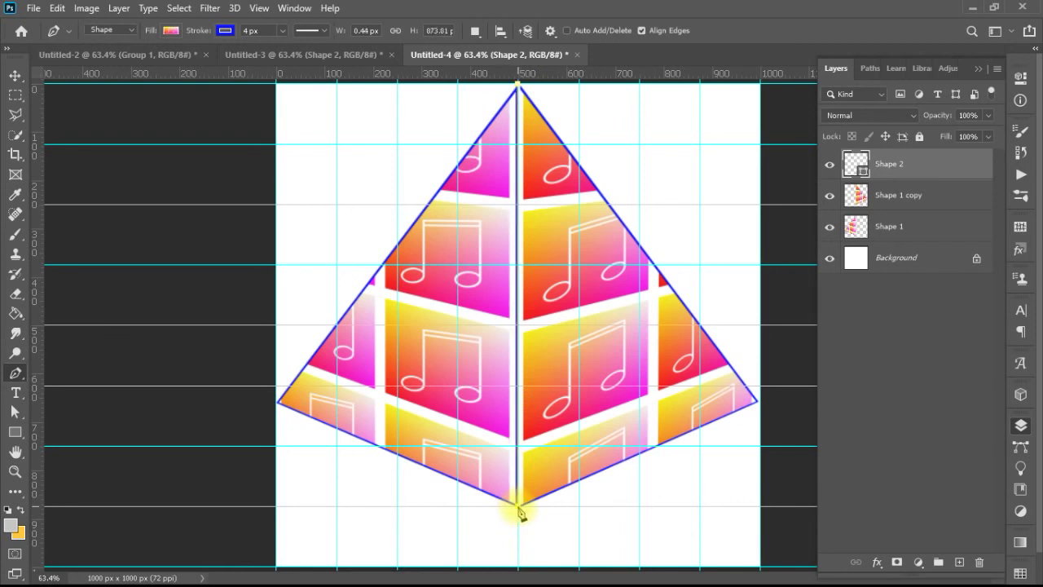
key("Escape")
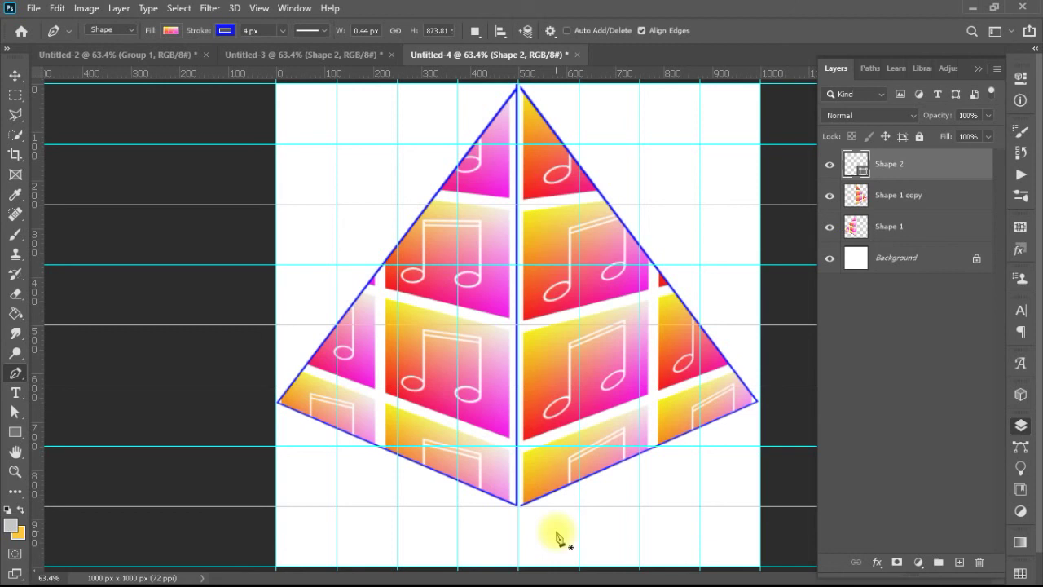
key("v")
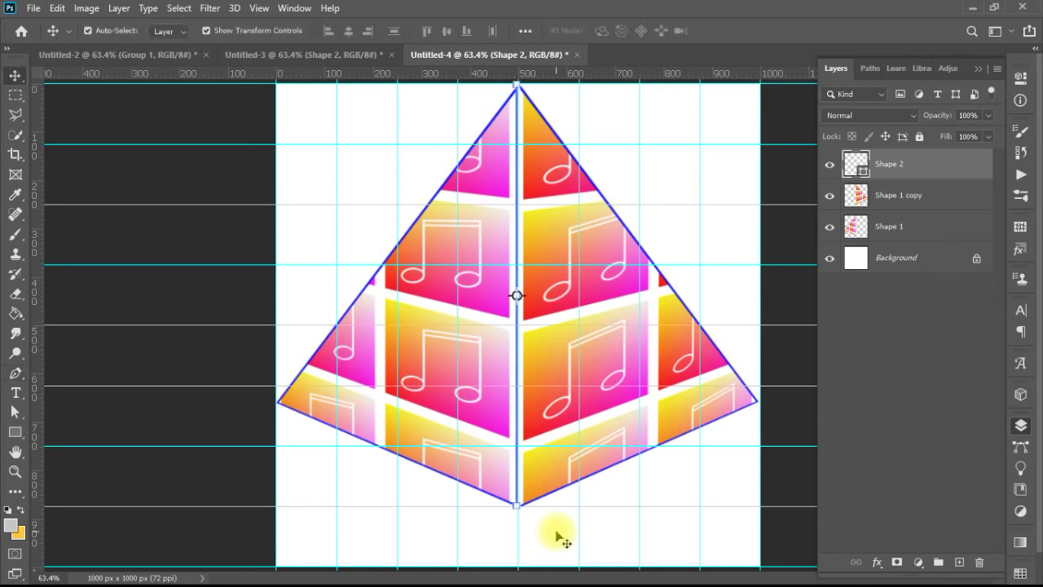
left_click(605, 524)
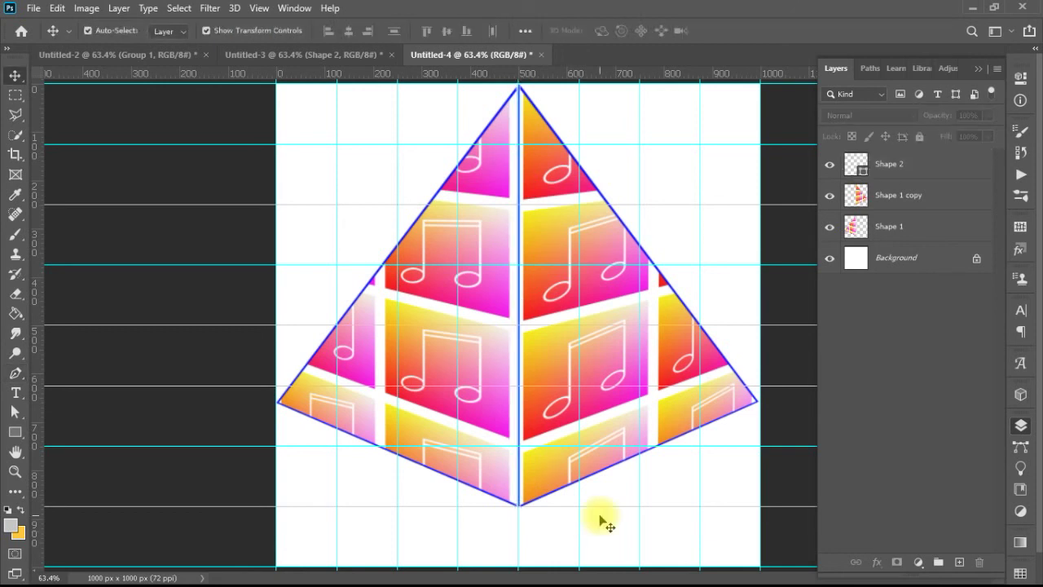